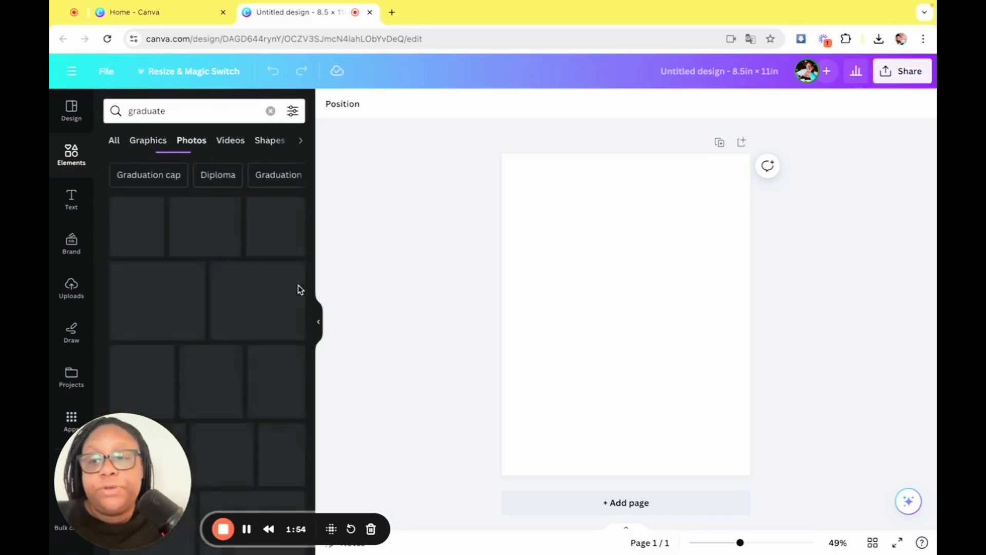
# Browse the graduate photo results for a portrait of a graduate in cap and gown.
pyautogui.scroll(-3, 300, 291)
pyautogui.scroll(-3, 300, 290)
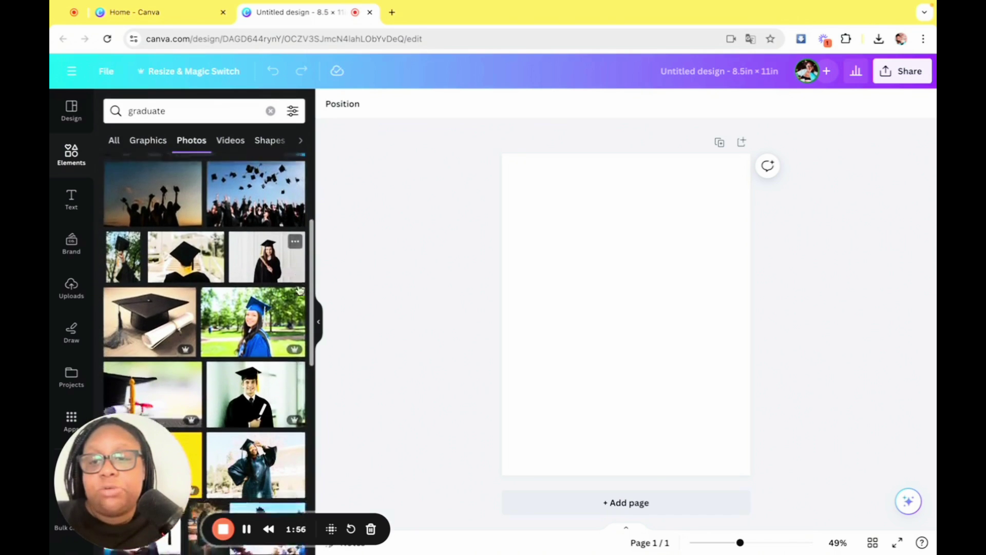
pyautogui.scroll(-1, 299, 290)
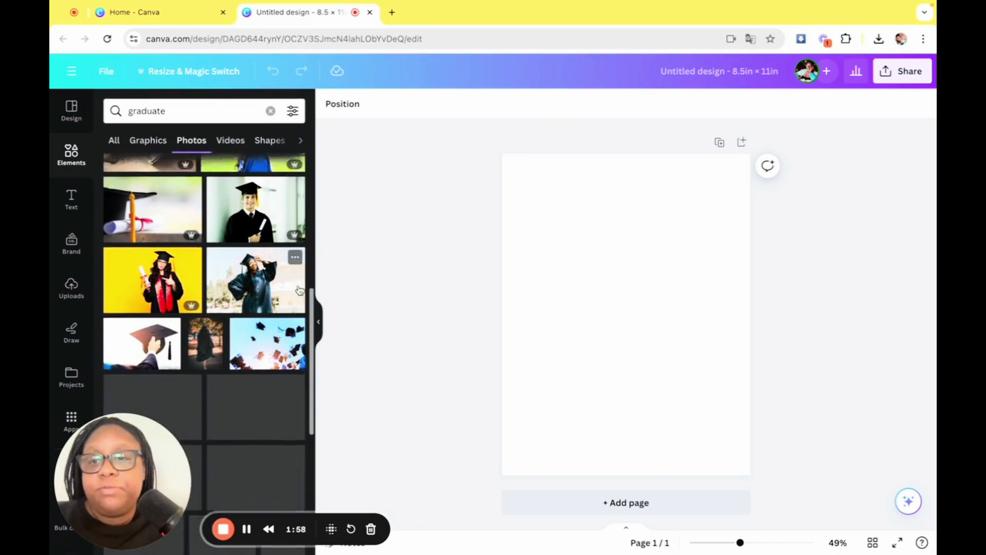
pyautogui.scroll(-1, 299, 291)
pyautogui.scroll(-1, 299, 290)
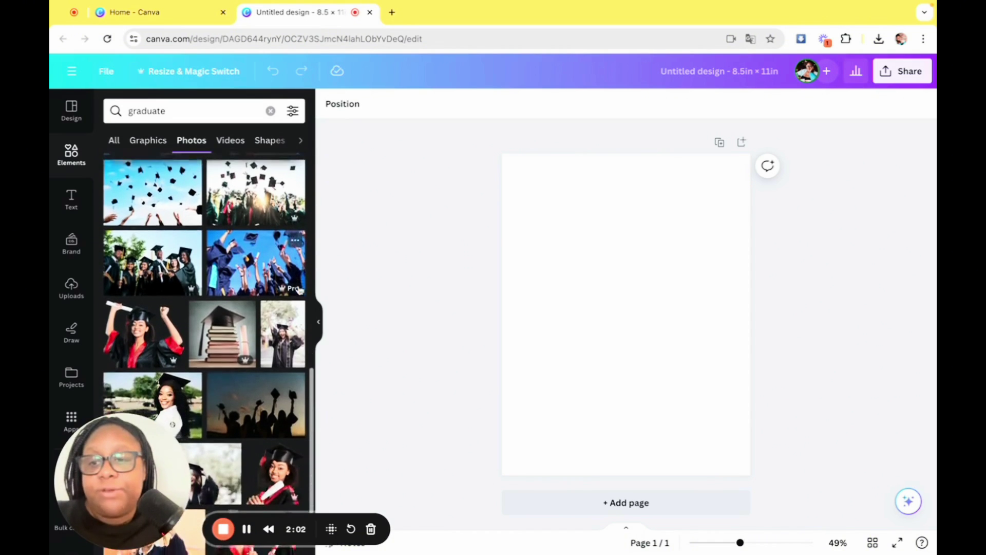
pyautogui.scroll(-2, 275, 328)
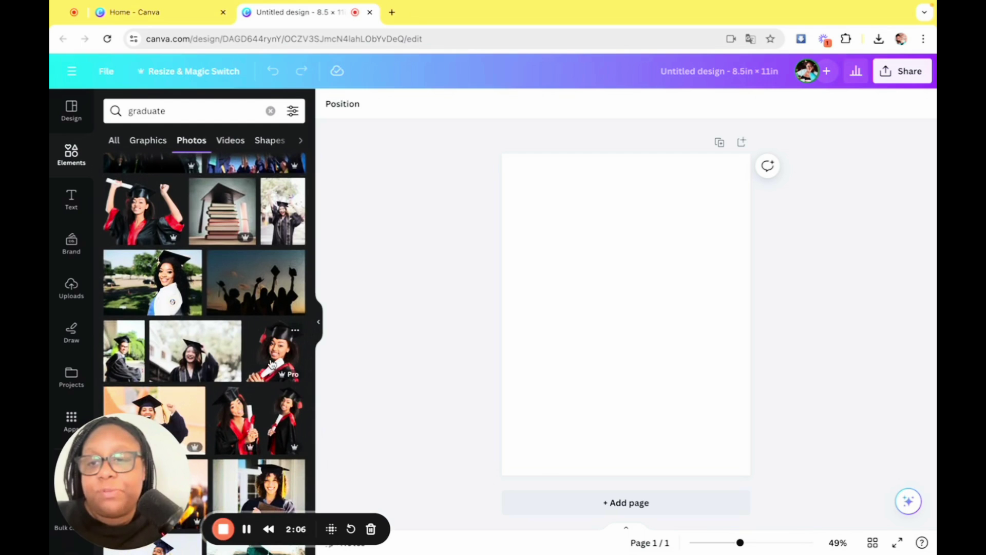
pyautogui.scroll(-3, 273, 364)
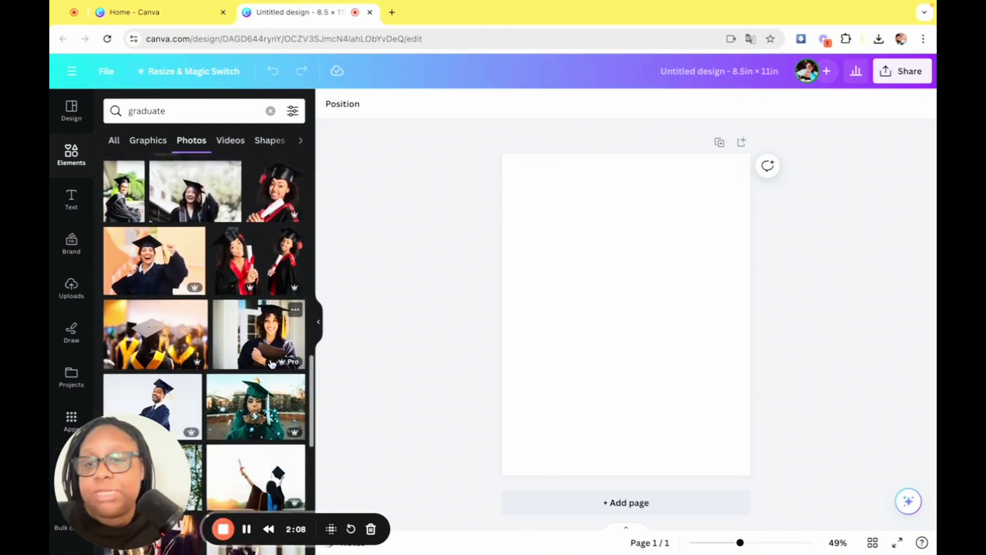
pyautogui.scroll(-2, 272, 364)
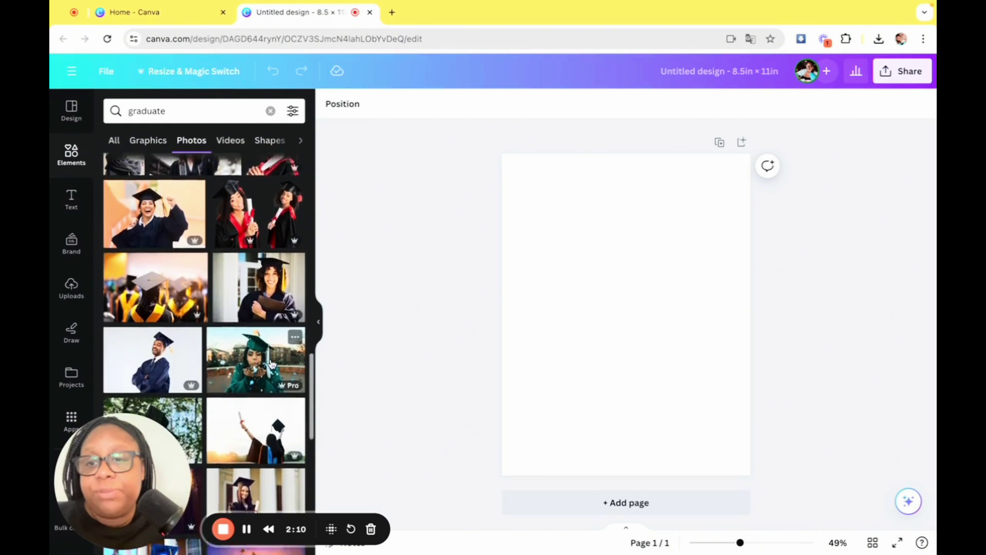
pyautogui.scroll(-3, 273, 363)
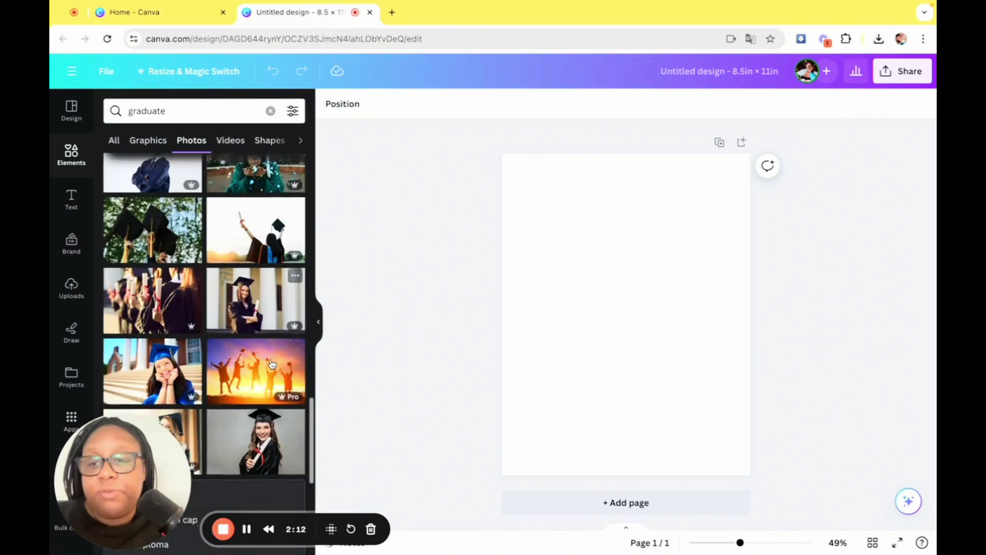
pyautogui.scroll(10, 273, 364)
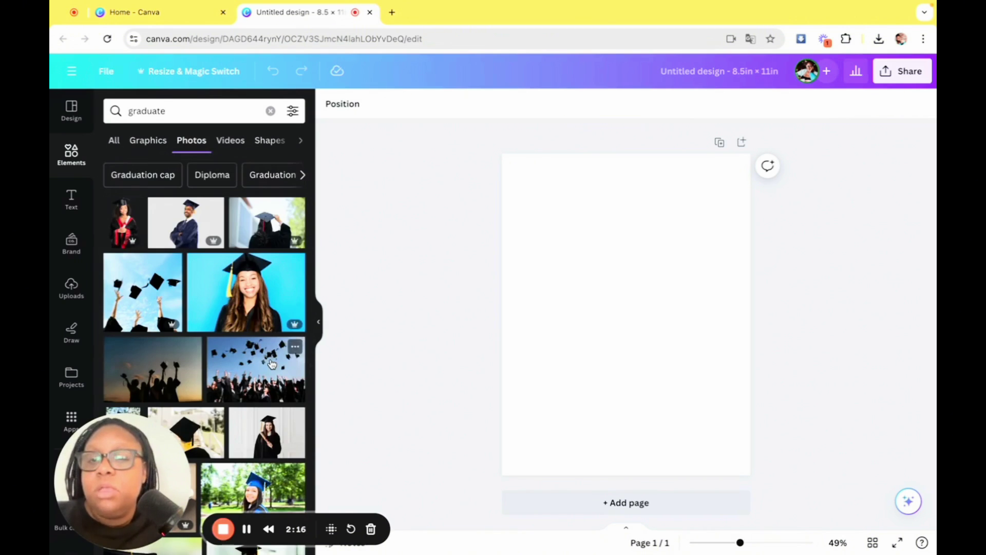
# Add the photo of the smiling graduate on a blue background to the page and remove its background.
pyautogui.click(255, 279)
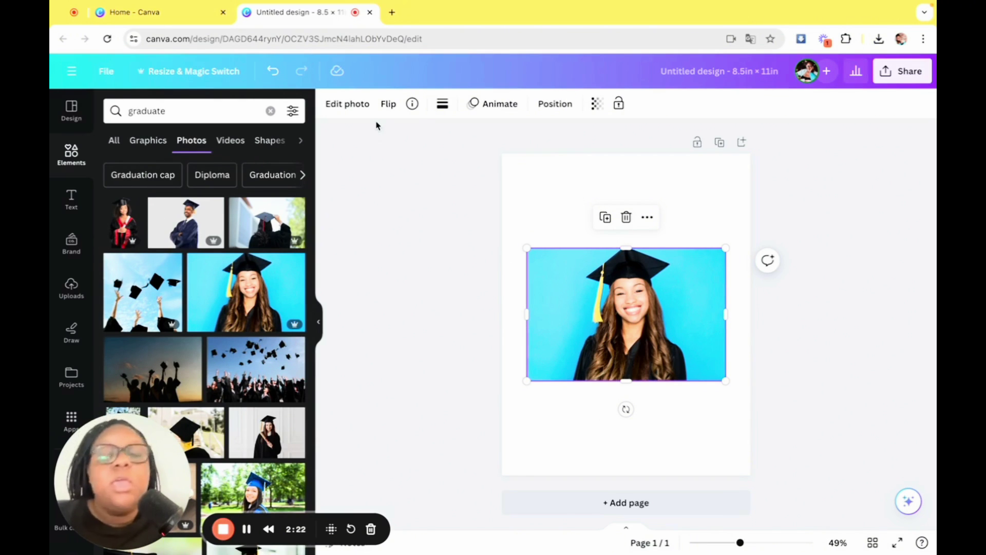
pyautogui.click(353, 107)
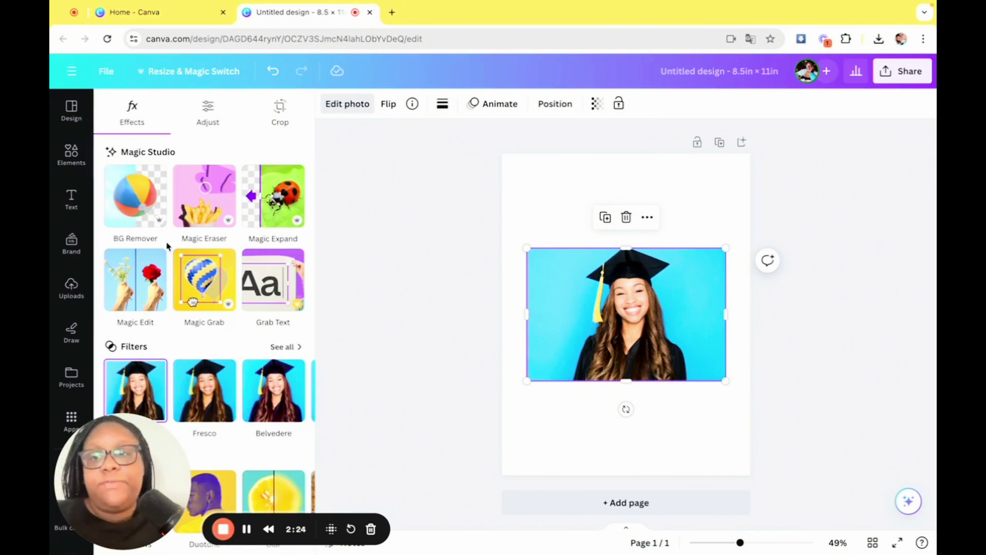
pyautogui.click(136, 202)
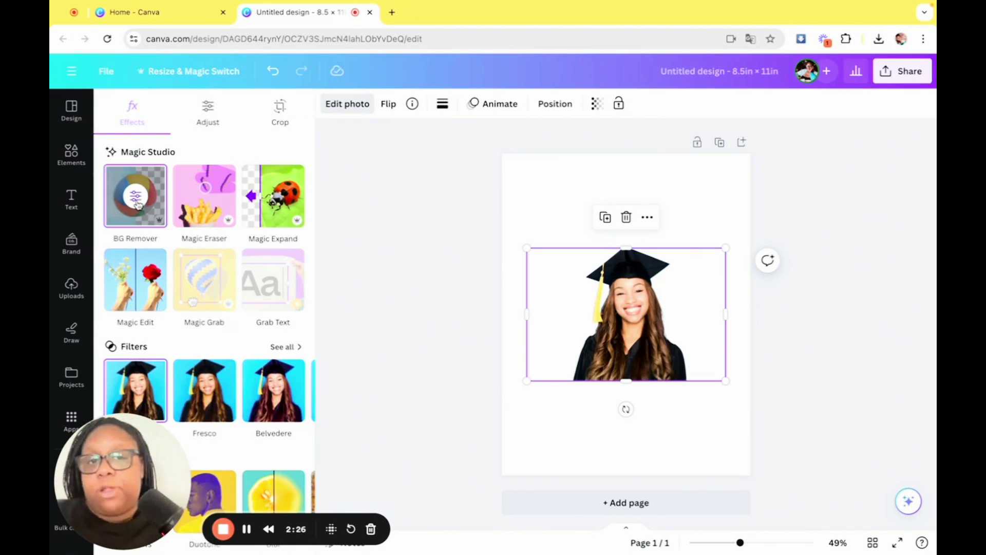
# Enlarge the graduate cutout until it extends slightly past the page's sides, and centre the figure in the upper-middle of the page.
pyautogui.moveTo(526, 248); pyautogui.dragTo(502, 232)
pyautogui.moveTo(726, 231); pyautogui.dragTo(751, 216)
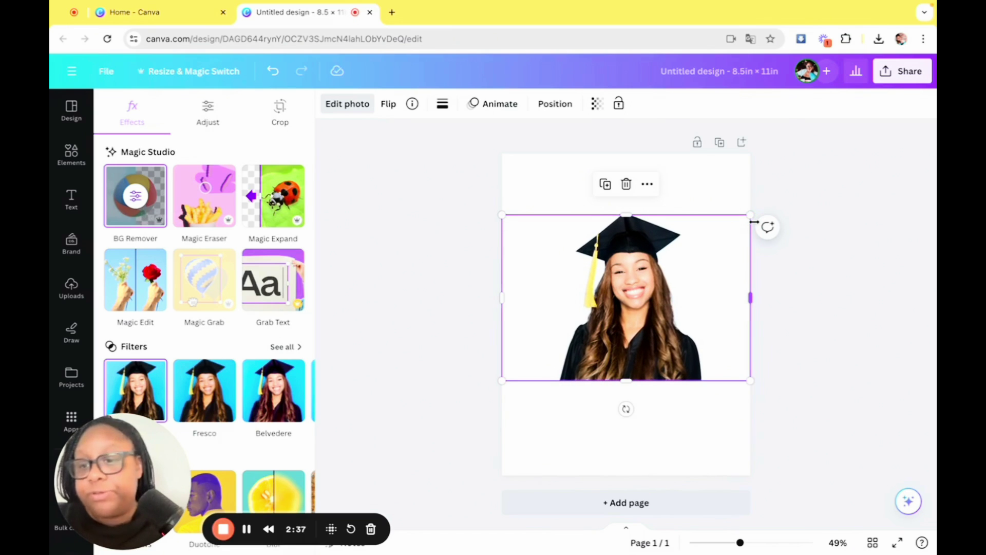
pyautogui.moveTo(502, 380); pyautogui.dragTo(448, 416)
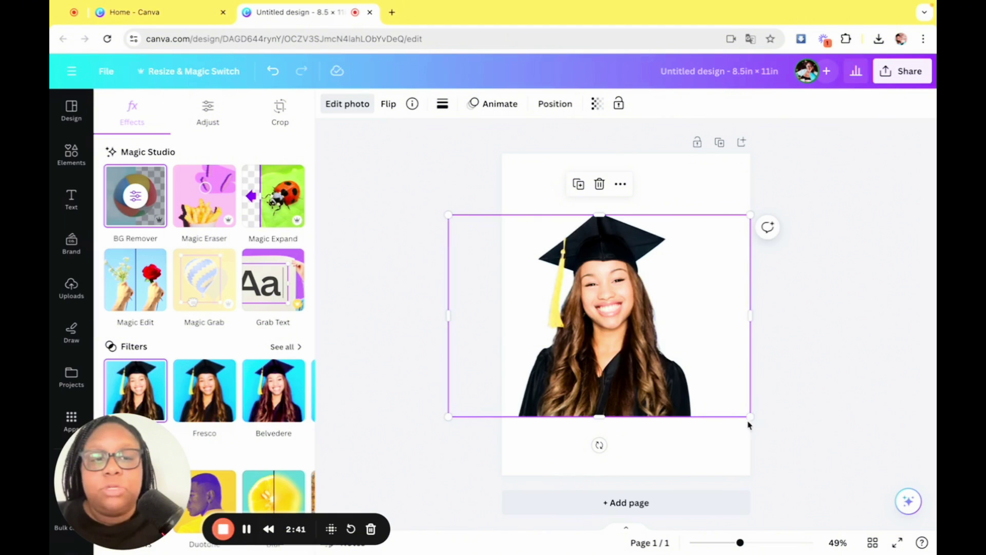
pyautogui.moveTo(750, 416); pyautogui.dragTo(792, 440)
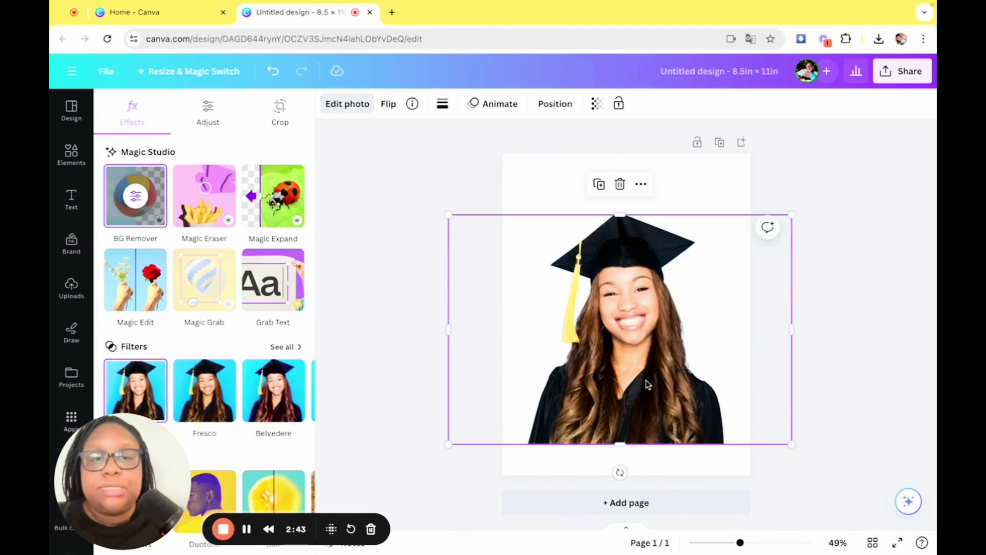
pyautogui.moveTo(645, 381); pyautogui.dragTo(645, 338)
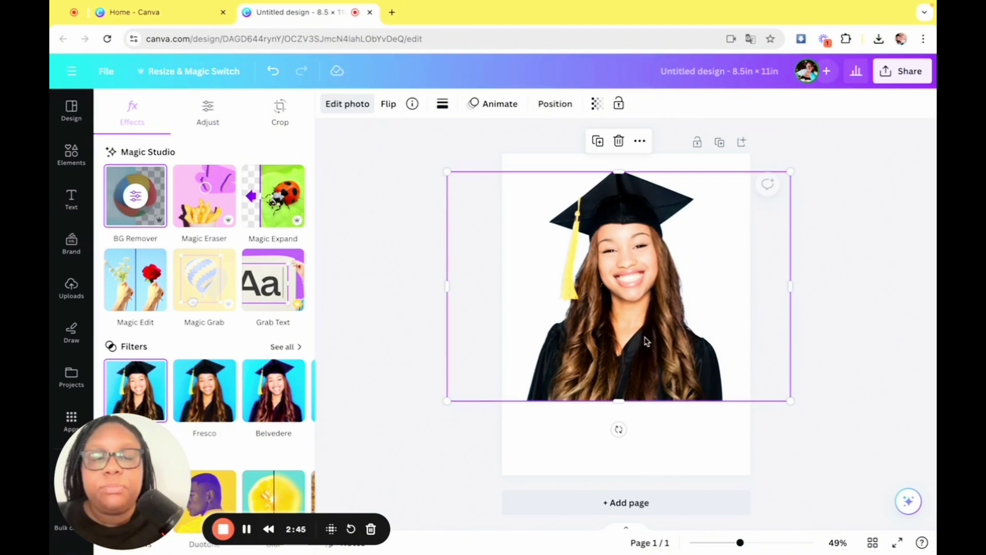
pyautogui.moveTo(790, 169); pyautogui.dragTo(760, 199)
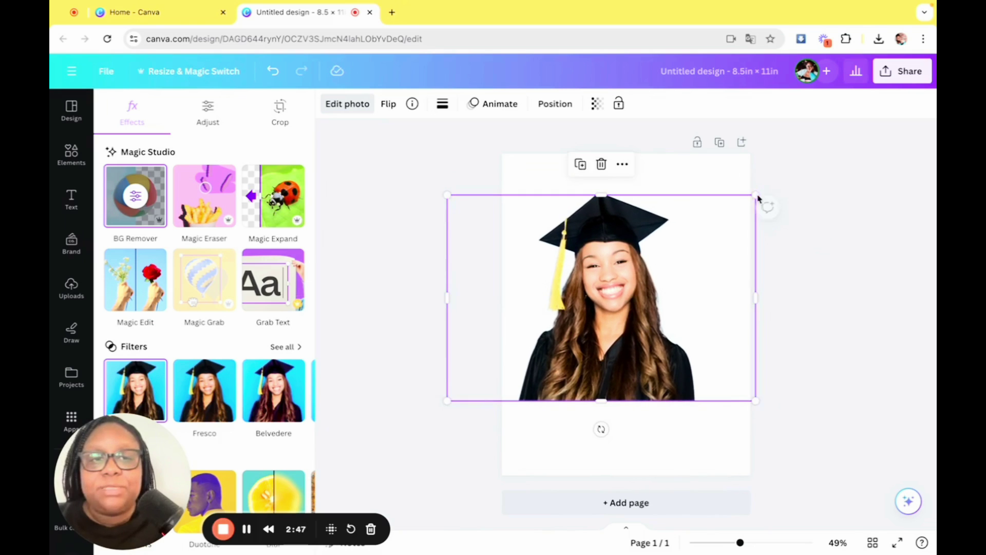
pyautogui.moveTo(602, 294); pyautogui.dragTo(614, 294)
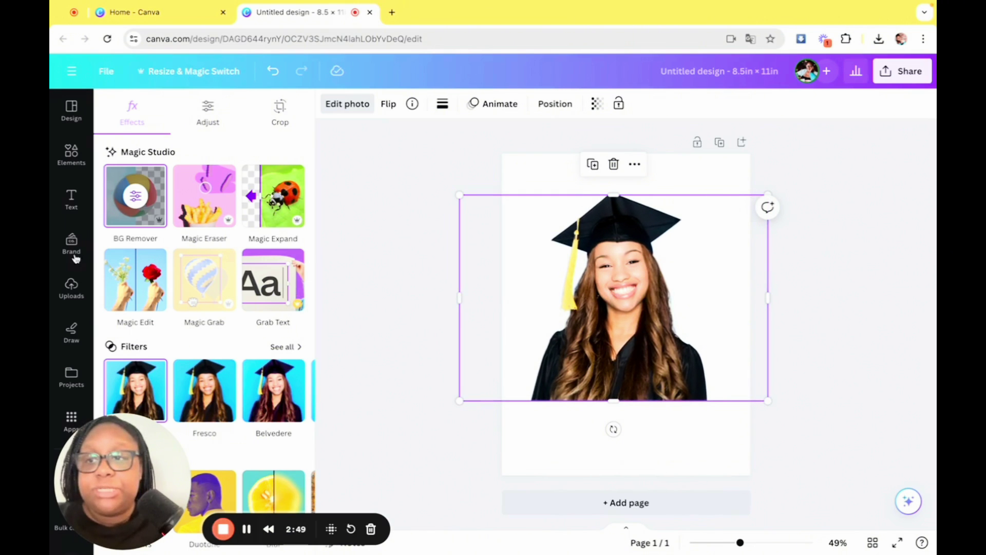
# Add a heading reading "2024" and set its font to Norwester.
pyautogui.click(72, 199)
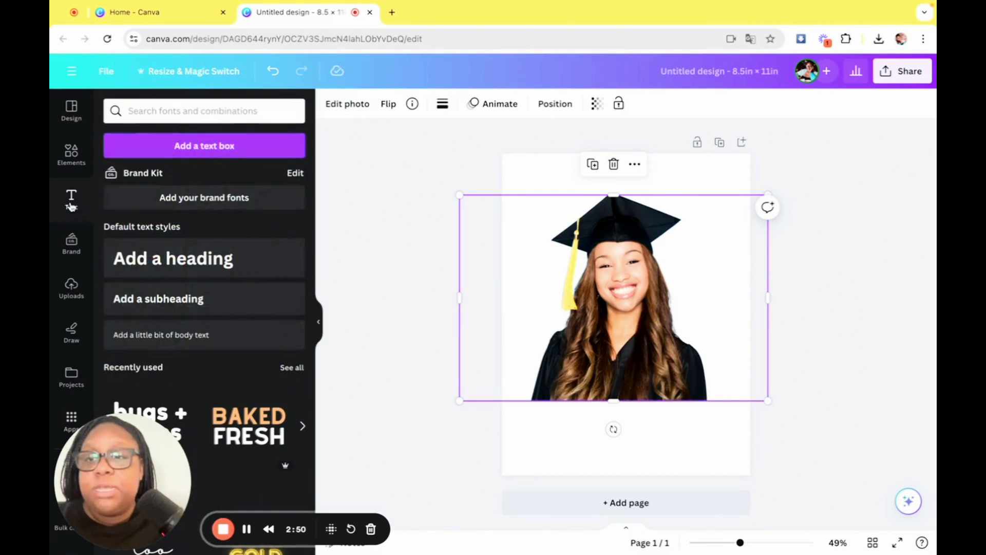
pyautogui.click(178, 253)
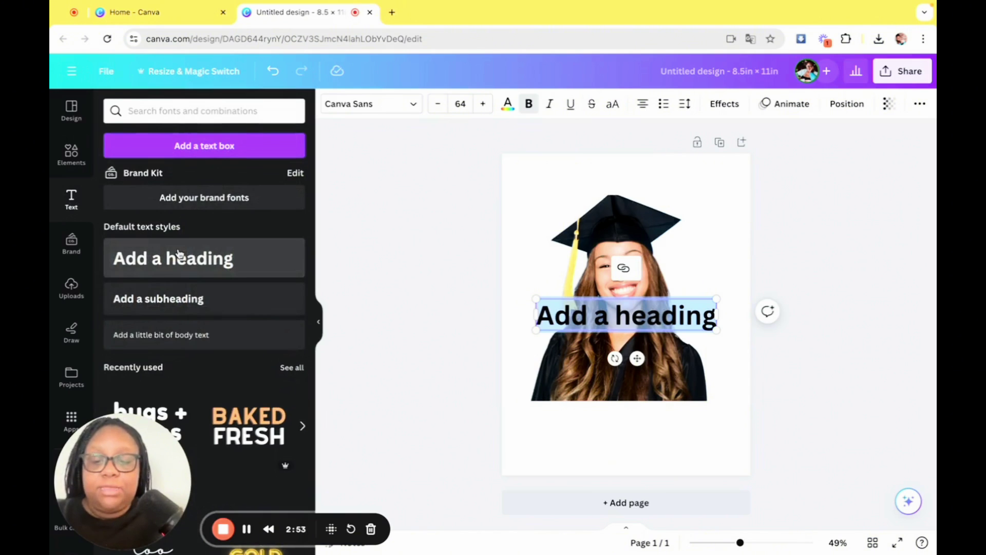
pyautogui.write('2024')
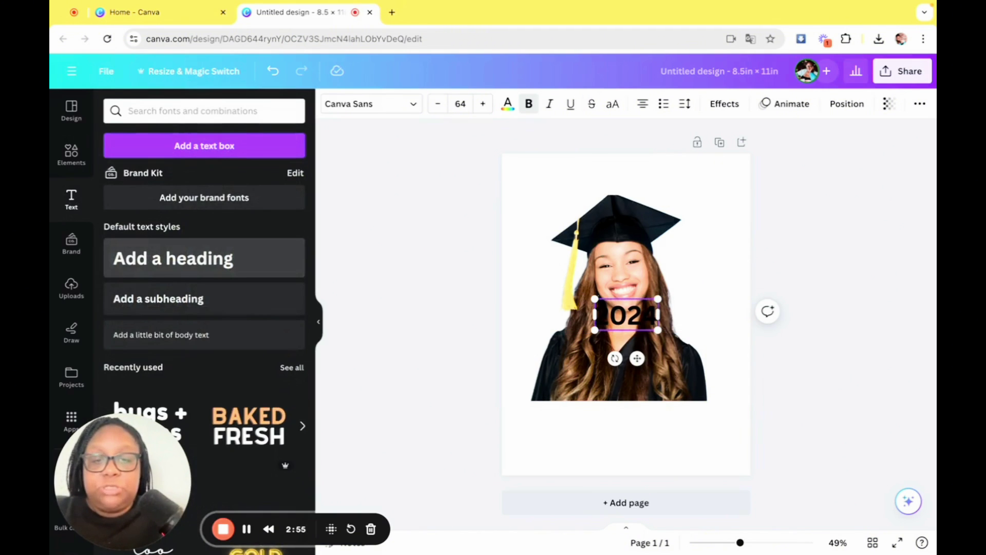
pyautogui.click(388, 111)
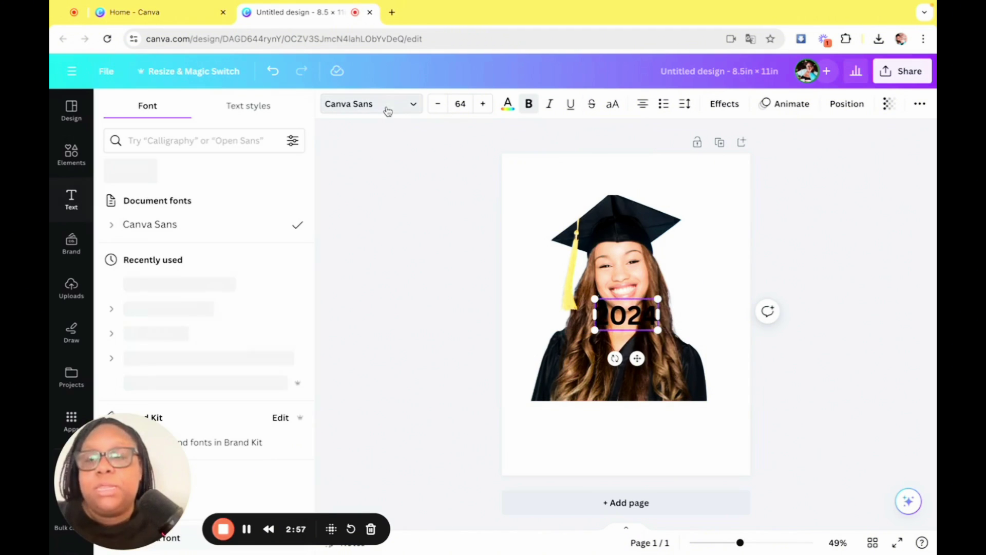
pyautogui.click(215, 292)
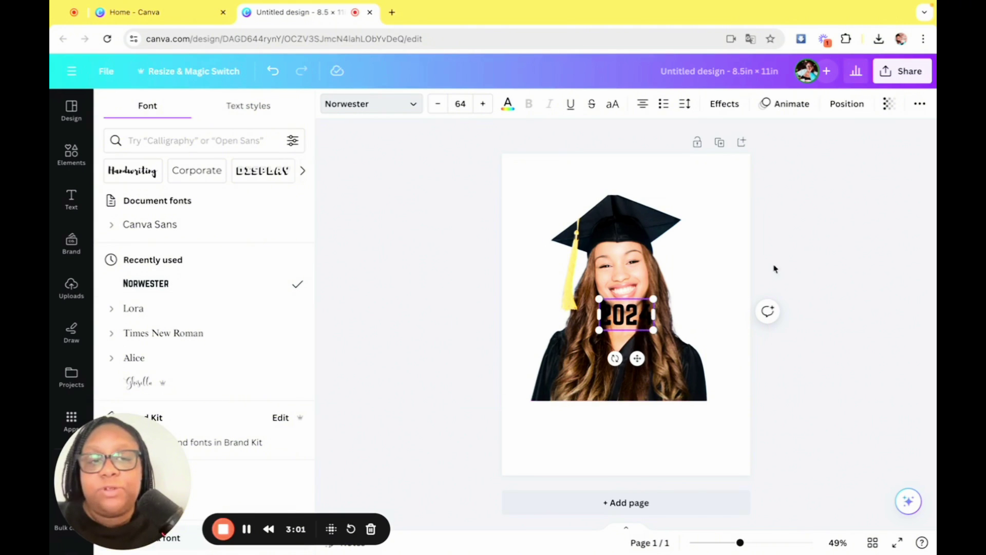
pyautogui.press('Escape')
pyautogui.click(607, 334)
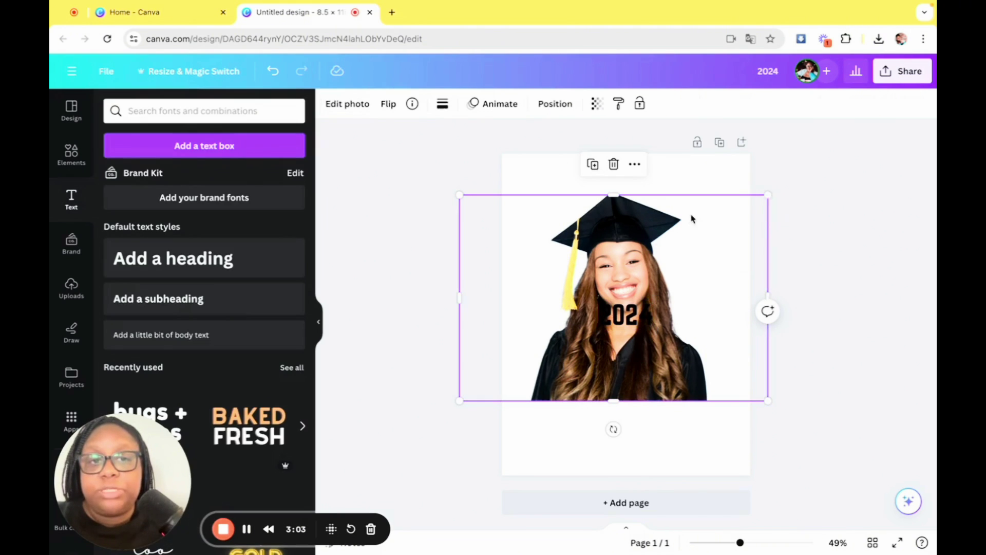
# Enlarge the 2024 text to a font size of about 175 and place it centred over the lower edge of the graduate's gown.
pyautogui.click(604, 337)
pyautogui.moveTo(604, 336); pyautogui.dragTo(602, 438)
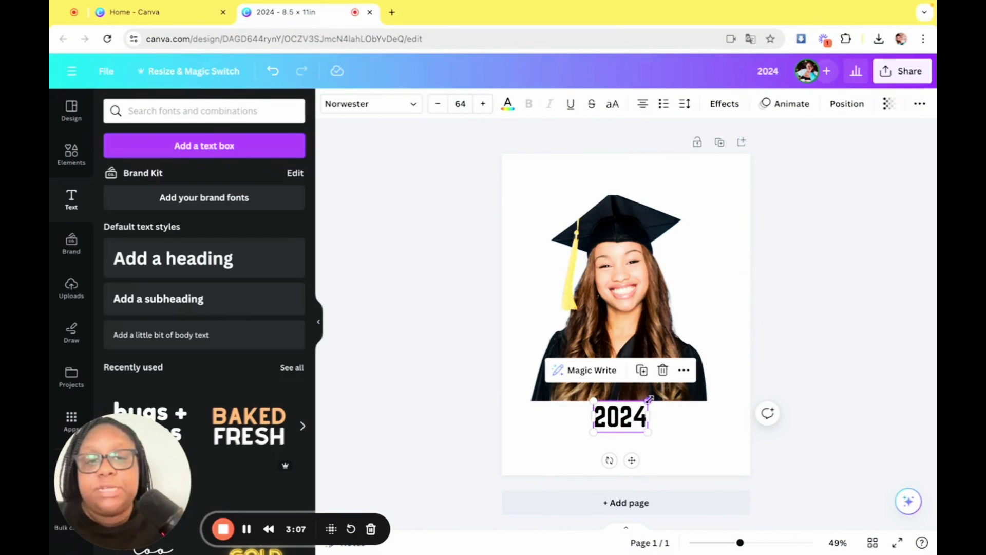
pyautogui.moveTo(649, 398); pyautogui.dragTo(705, 369)
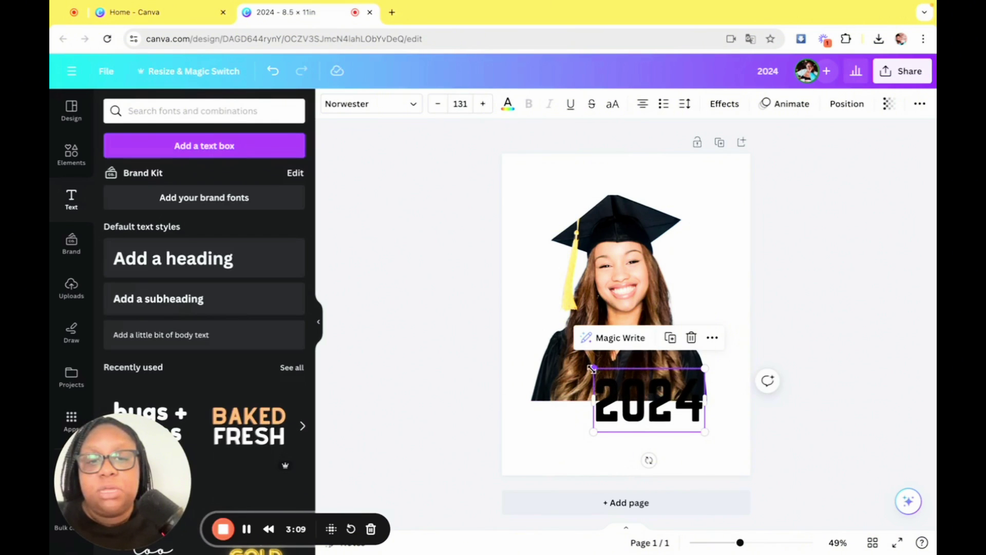
pyautogui.moveTo(592, 368); pyautogui.dragTo(555, 348)
pyautogui.moveTo(627, 391); pyautogui.dragTo(620, 402)
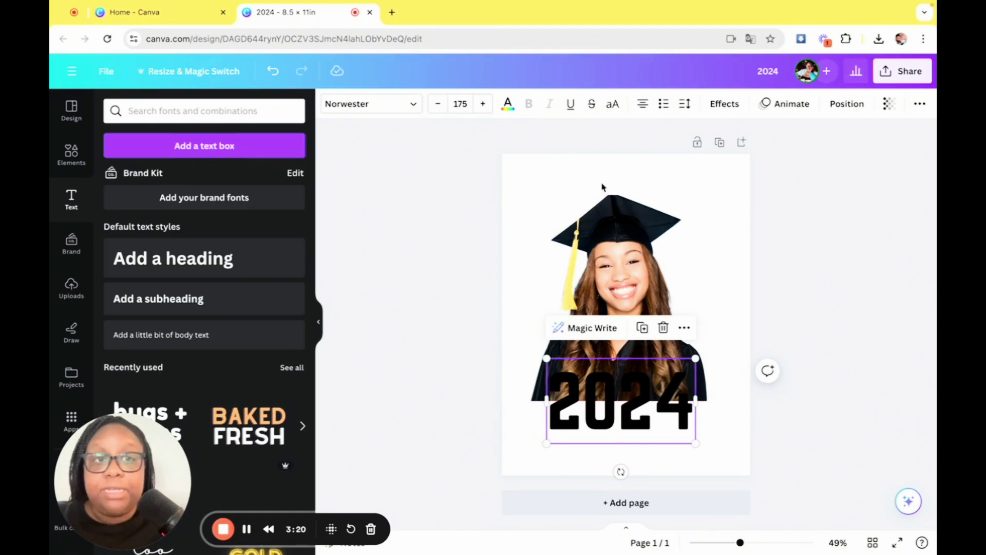
# Apply the Outline text effect to the 2024 text with a yellow outline colour.
pyautogui.click(735, 105)
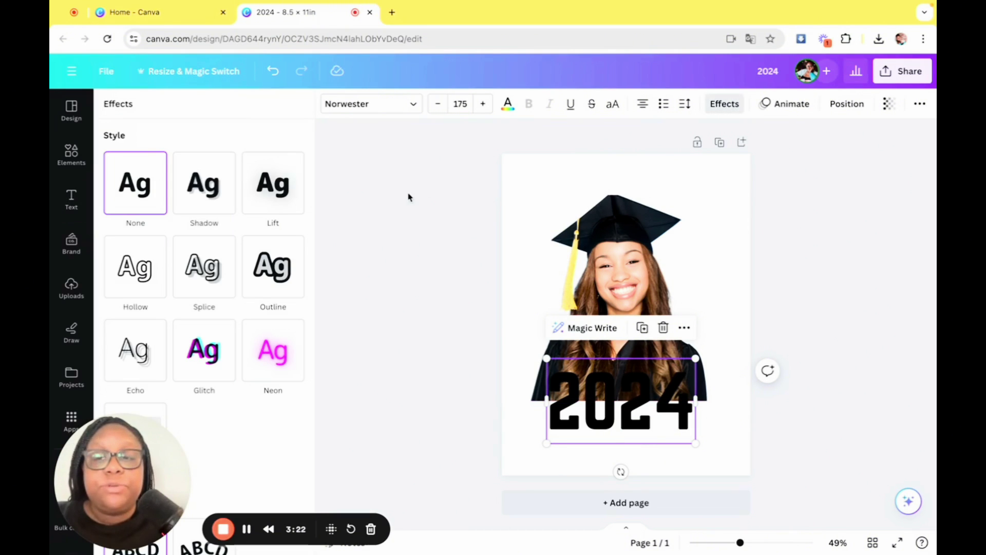
pyautogui.click(285, 288)
pyautogui.click(296, 368)
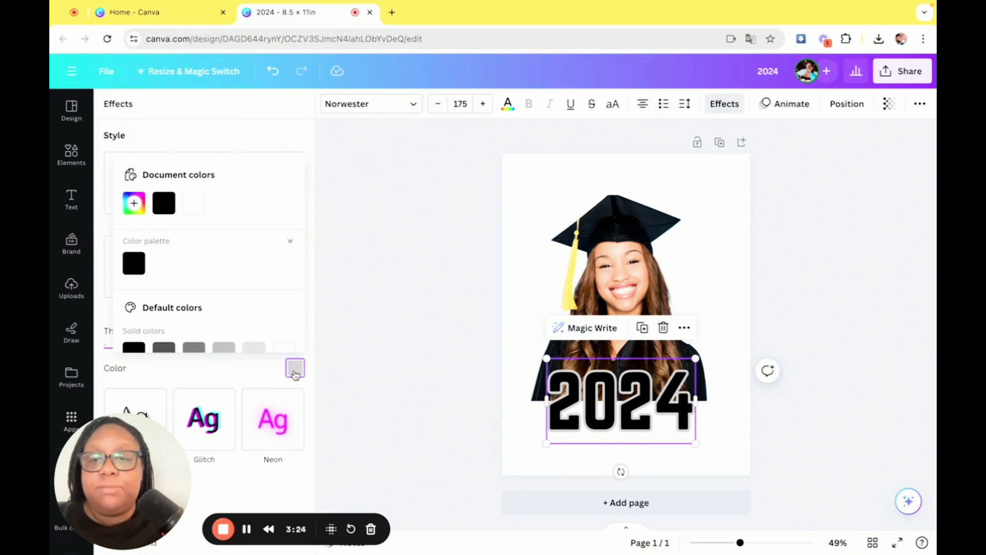
pyautogui.scroll(-2, 187, 277)
pyautogui.click(224, 331)
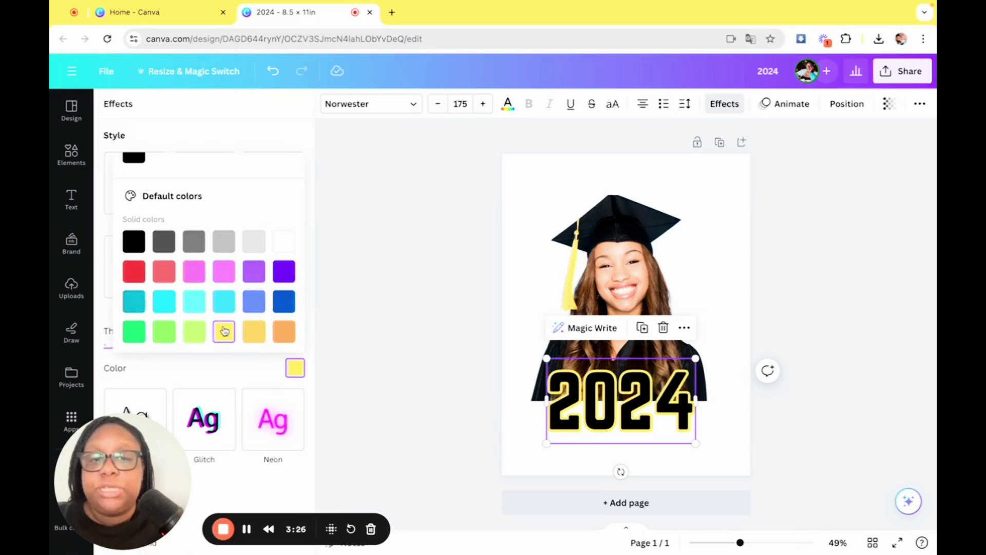
pyautogui.click(727, 438)
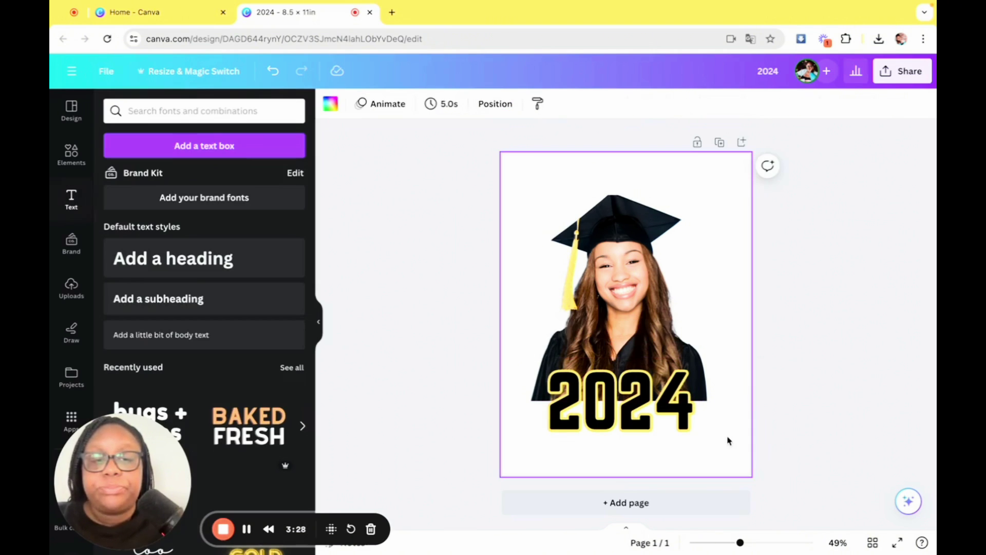
# Duplicate the 2024 text, place the copy directly beneath the original, and change its wording to "GRAD".
pyautogui.click(657, 418)
pyautogui.click(643, 328)
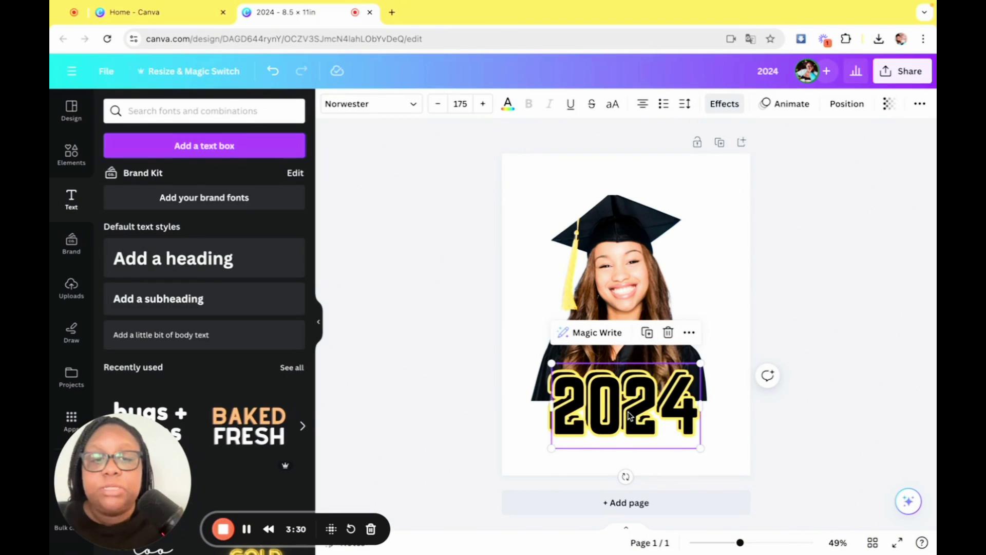
pyautogui.moveTo(630, 418); pyautogui.dragTo(627, 426)
pyautogui.write('GRAD')
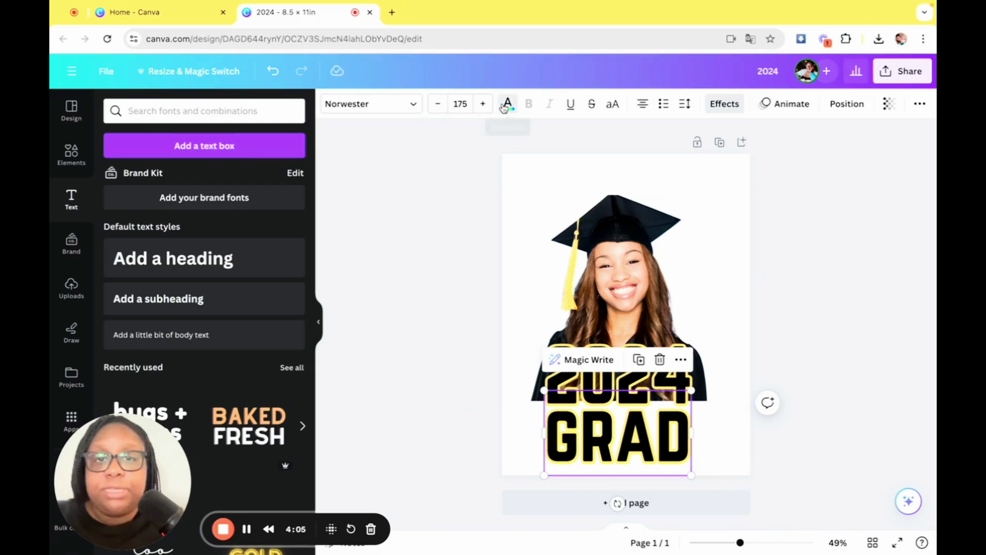
# Set the fill colour of the GRAD text to yellow.
pyautogui.click(508, 104)
pyautogui.scroll(-1, 242, 301)
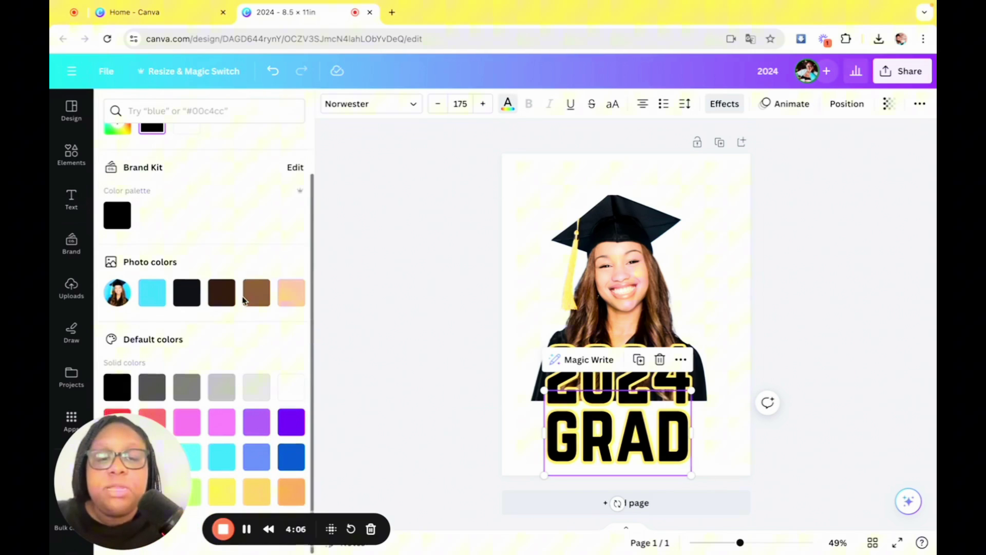
pyautogui.click(222, 492)
# Change the outline colour of the GRAD text to black.
pyautogui.click(724, 104)
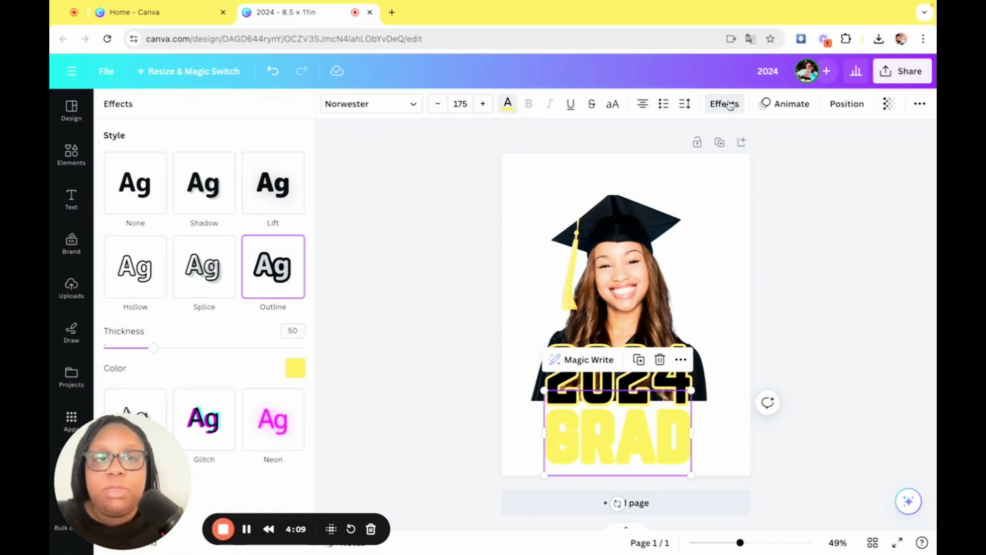
pyautogui.click(295, 368)
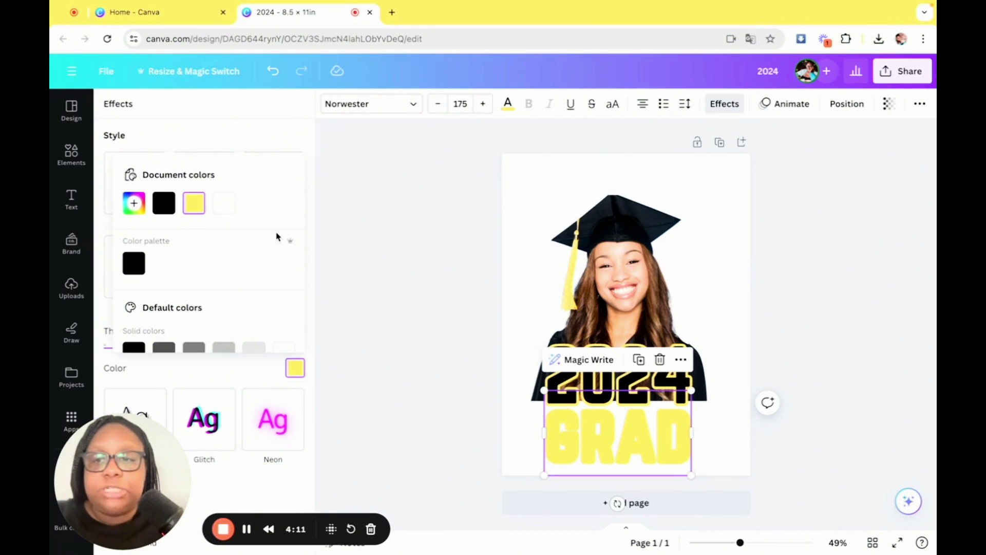
pyautogui.scroll(-2, 275, 233)
pyautogui.click(163, 162)
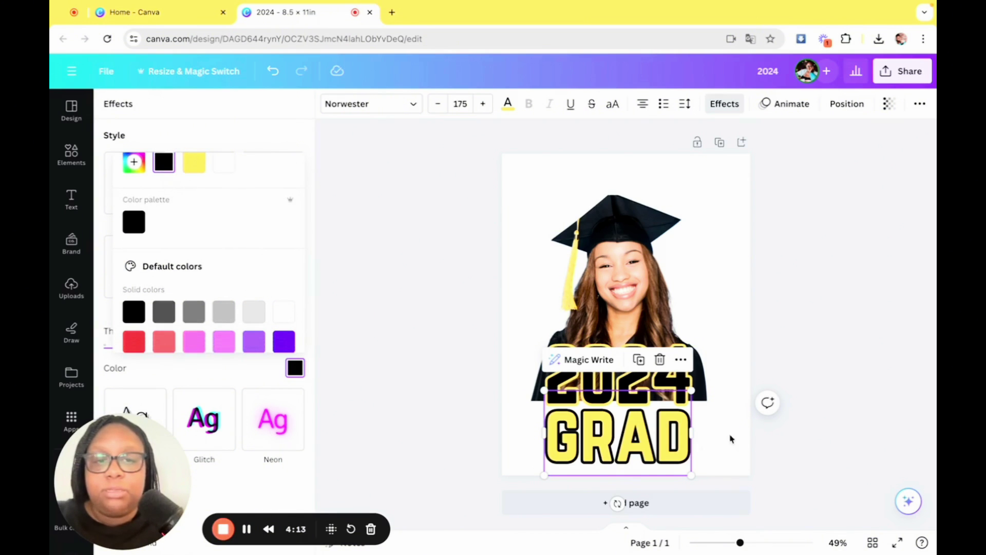
pyautogui.click(733, 357)
# Nudge the GRAD text slightly upward so it sits closer beneath the 2024 text.
pyautogui.click(618, 449)
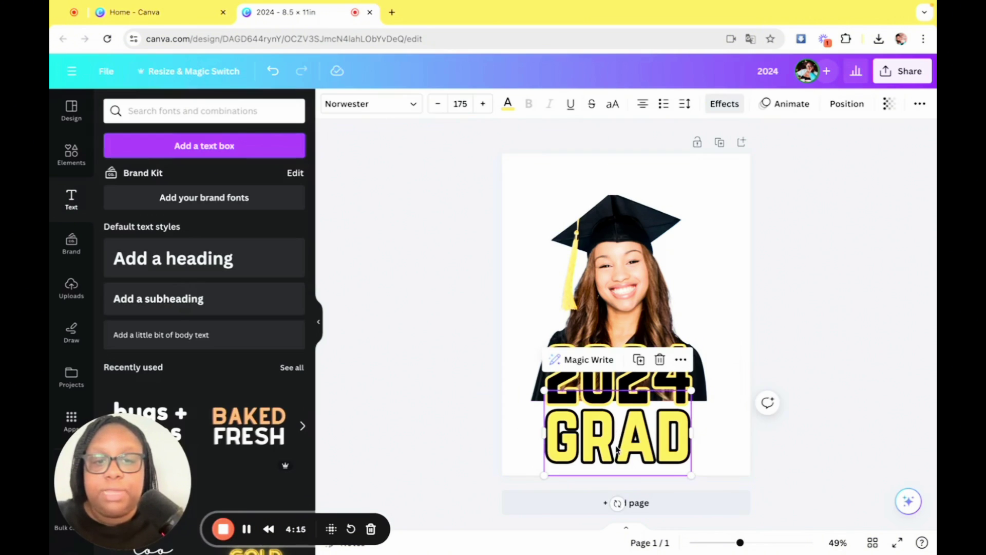
pyautogui.moveTo(618, 449); pyautogui.dragTo(618, 446)
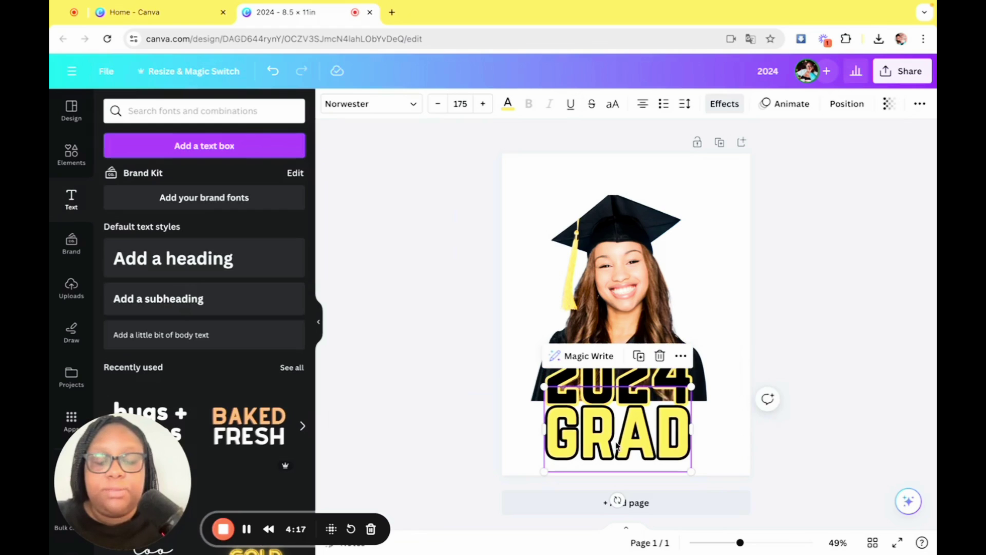
pyautogui.click(751, 419)
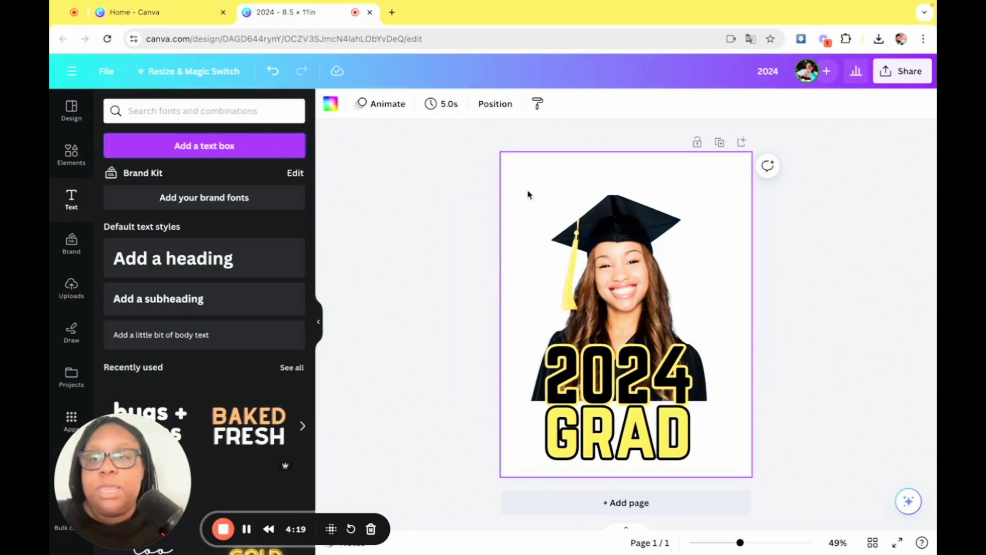
# Search the elements for "brush stroke" and add the wide, ragged-edged brush stroke frame to the page.
pyautogui.click(72, 153)
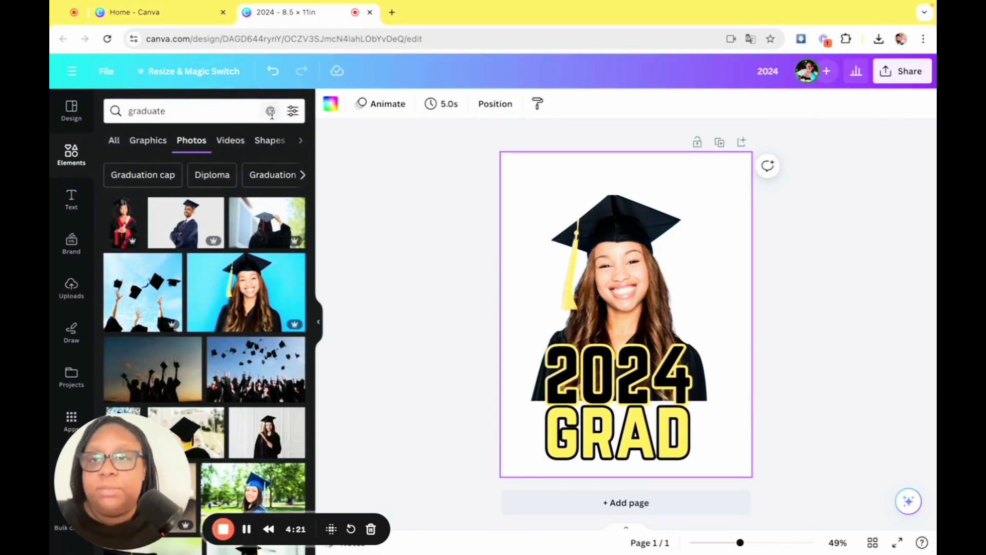
pyautogui.click(272, 111)
pyautogui.write('brush stroke')
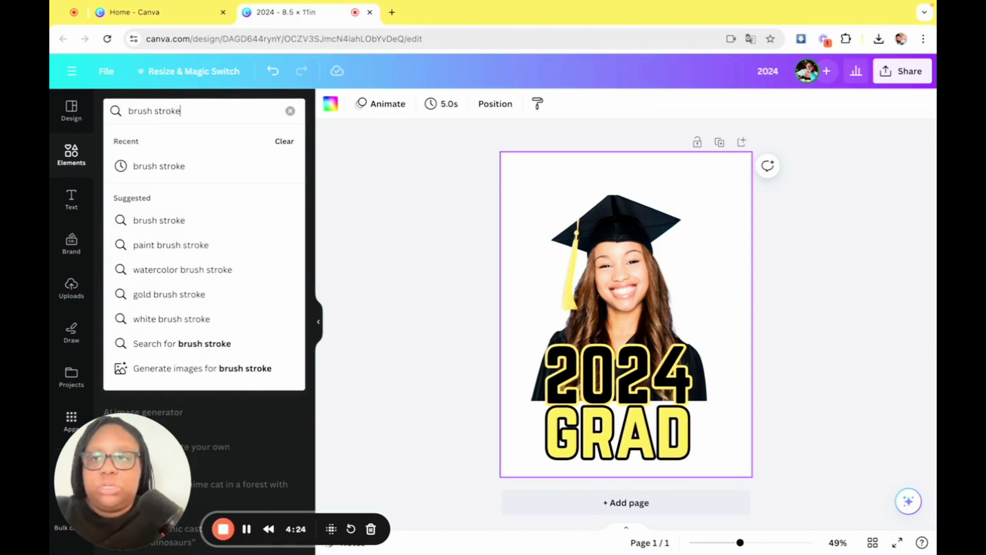
pyautogui.press('Return')
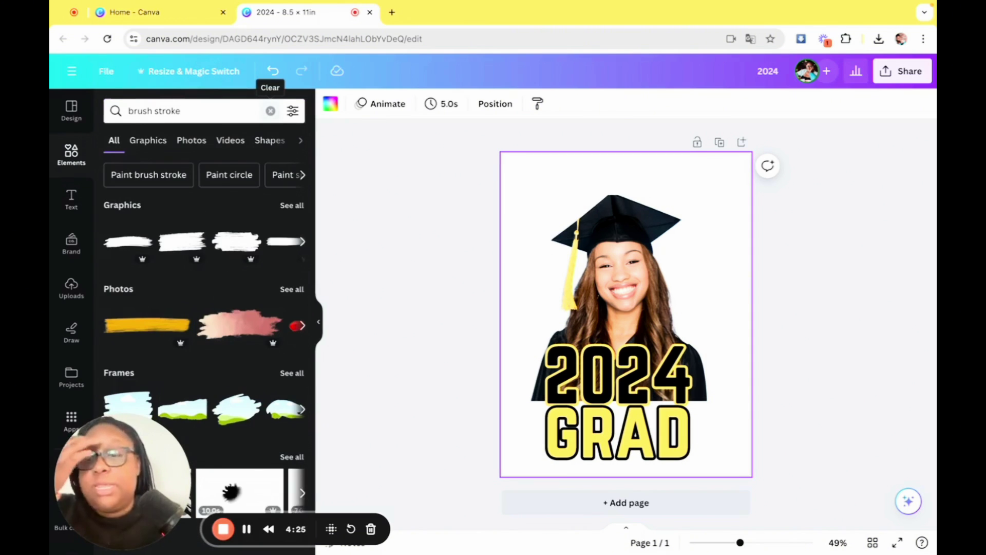
pyautogui.scroll(-2, 242, 353)
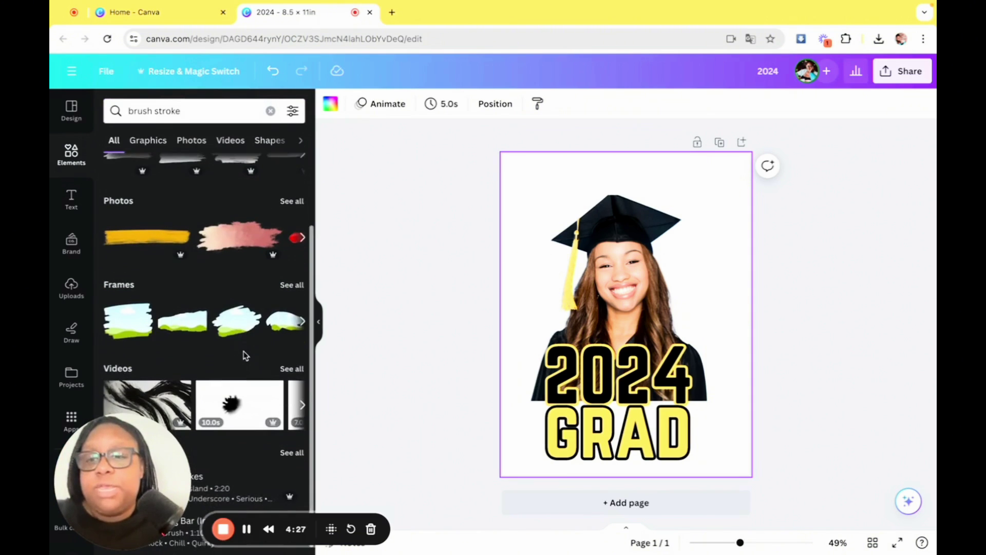
pyautogui.click(290, 285)
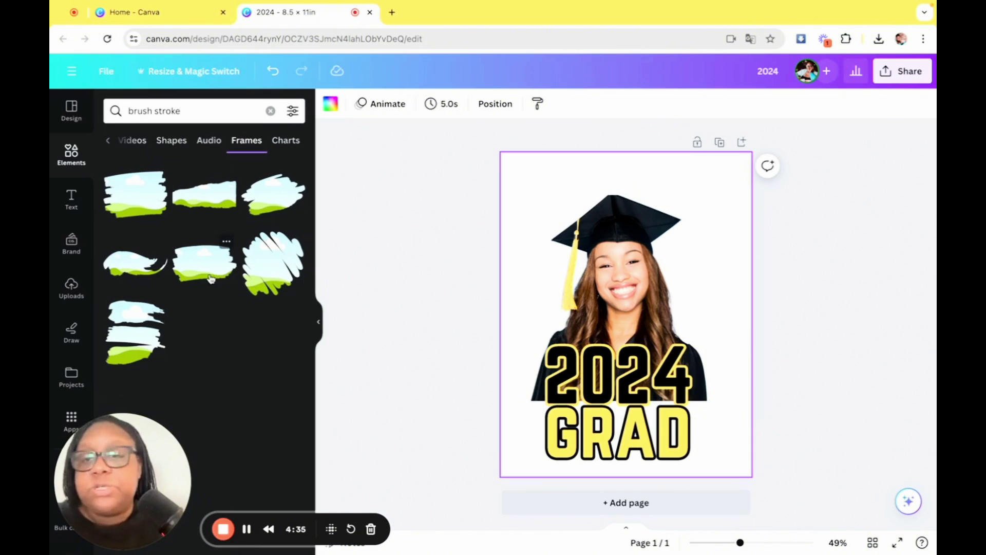
pyautogui.click(141, 206)
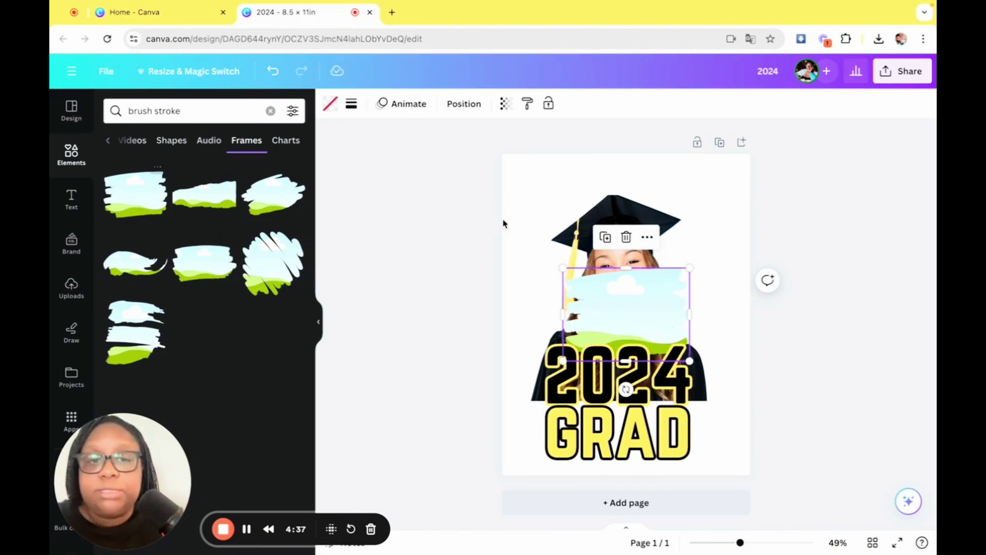
# Enlarge the brush stroke frame to about 8.39 × 6.15 in and position it across the page over the graduate.
pyautogui.moveTo(564, 268); pyautogui.dragTo(520, 188)
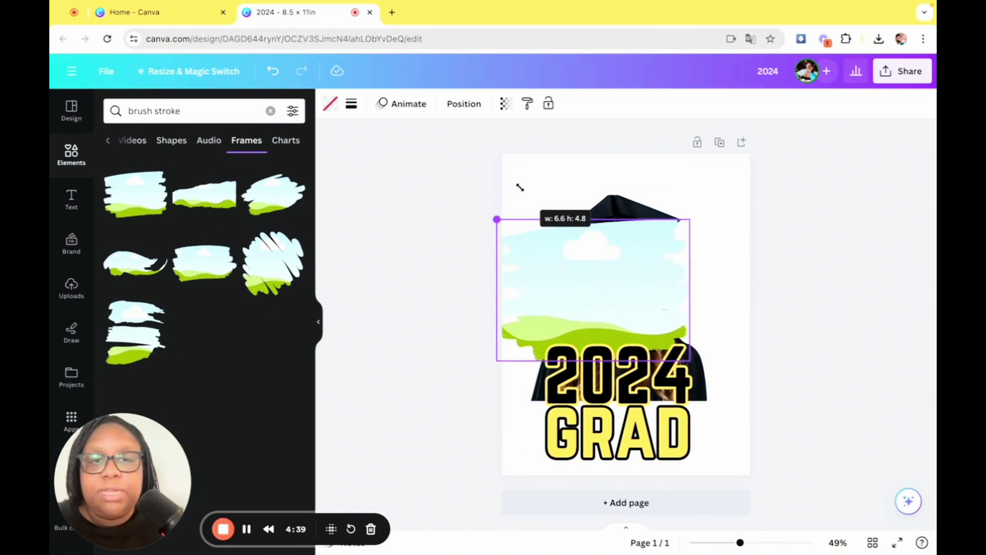
pyautogui.moveTo(690, 220); pyautogui.dragTo(758, 201)
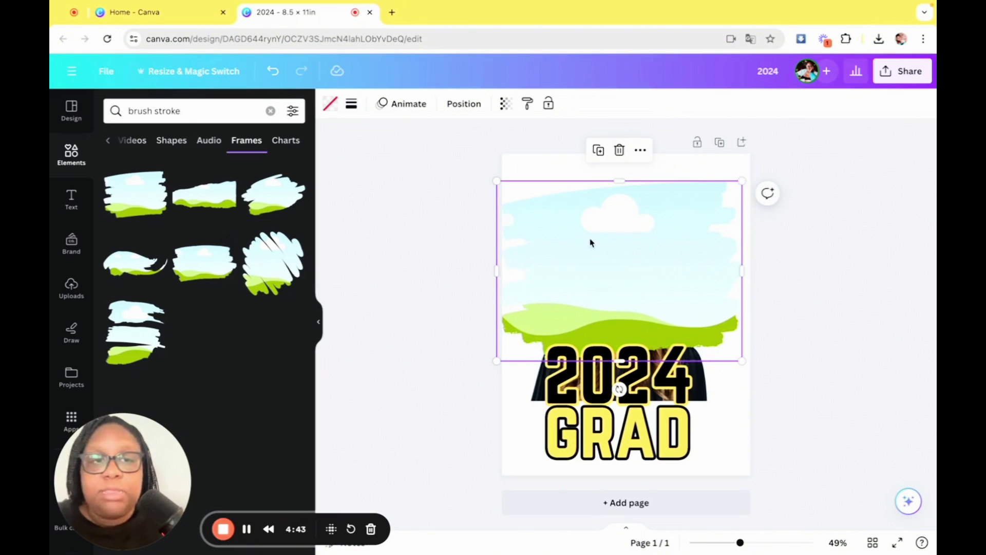
pyautogui.moveTo(590, 241); pyautogui.dragTo(594, 239)
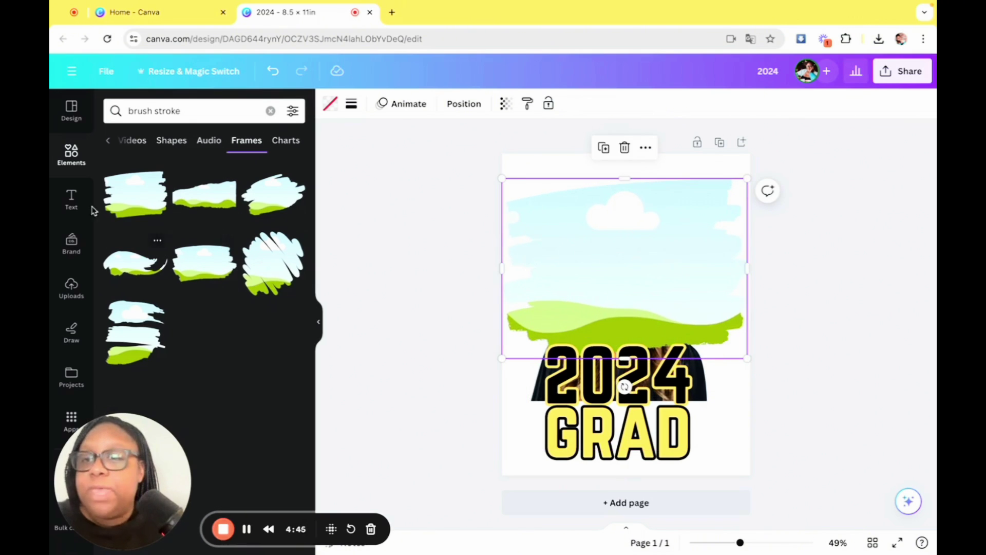
# Search the elements for "yellow glitter" and show all the photo results.
pyautogui.click(75, 159)
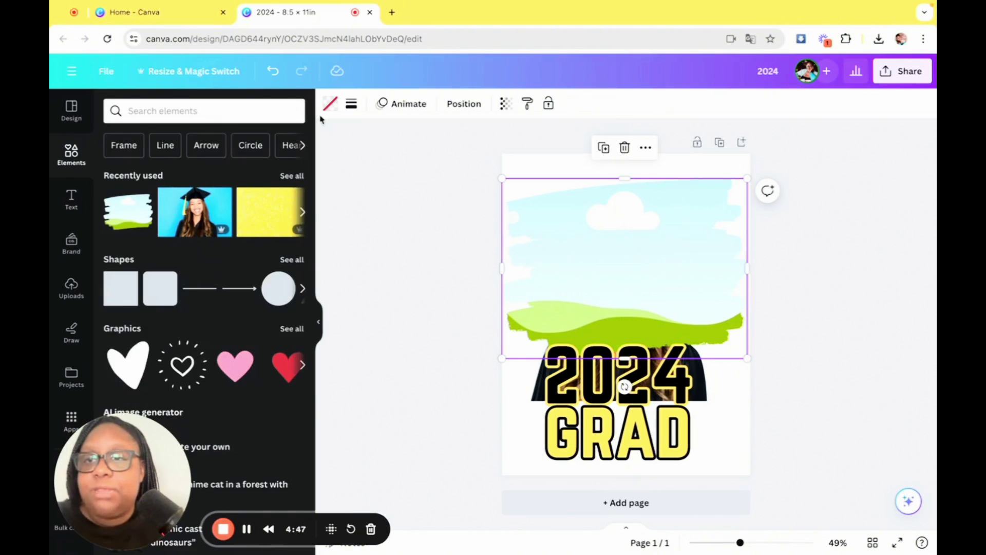
pyautogui.click(267, 112)
pyautogui.write('yell')
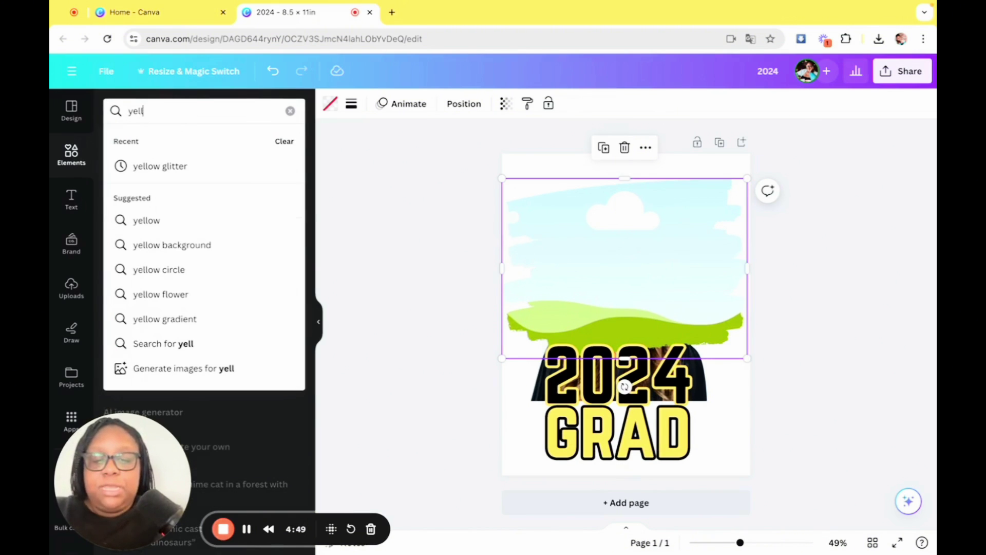
pyautogui.write('ow glitter')
pyautogui.press('Return')
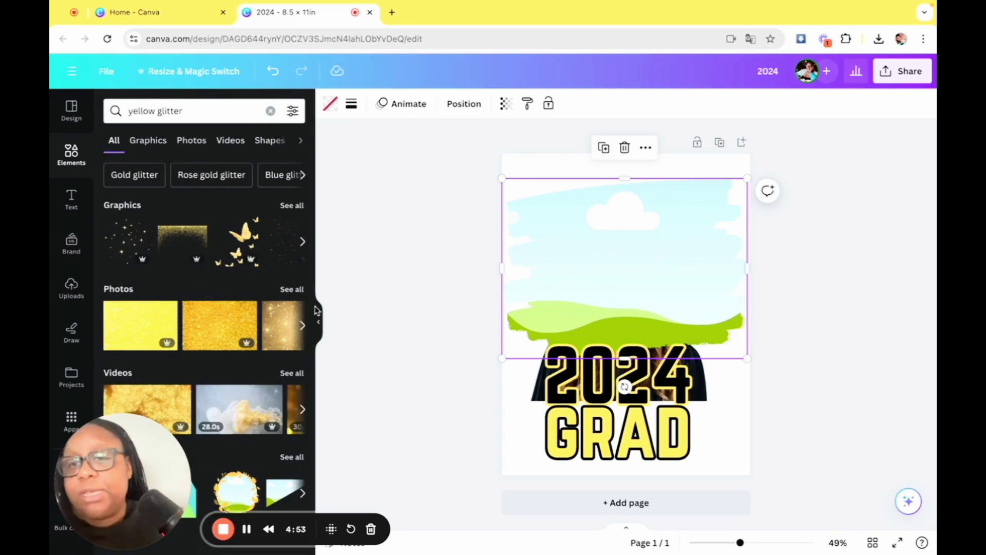
pyautogui.click(292, 290)
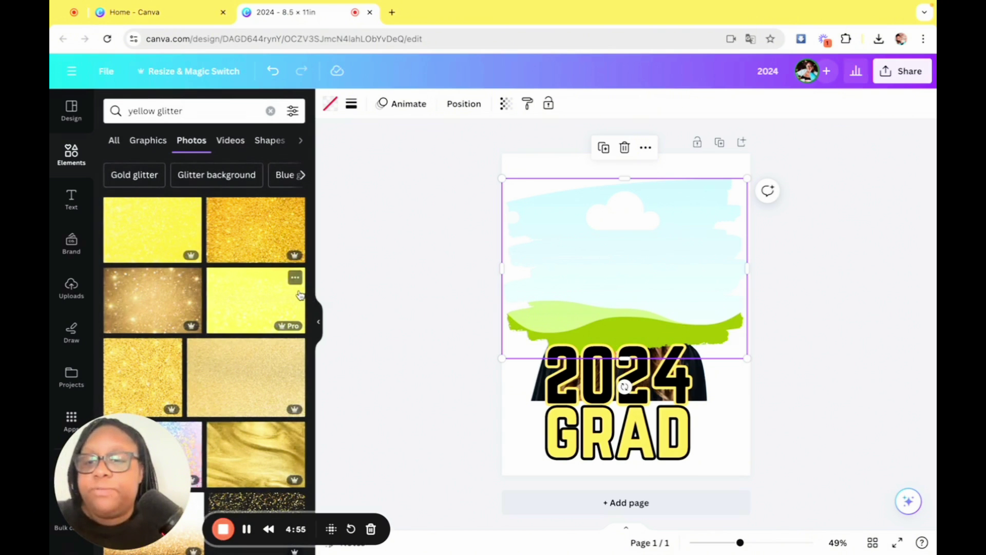
# Add the bright yellow glitter photo to the page and drop it into the brush stroke frame as its fill.
pyautogui.scroll(-3, 195, 397)
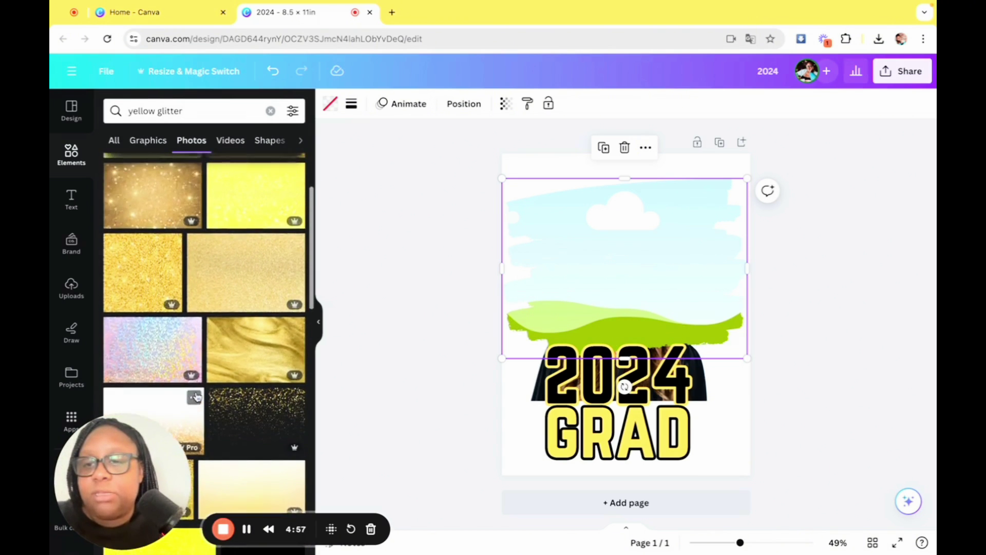
pyautogui.scroll(-3, 198, 395)
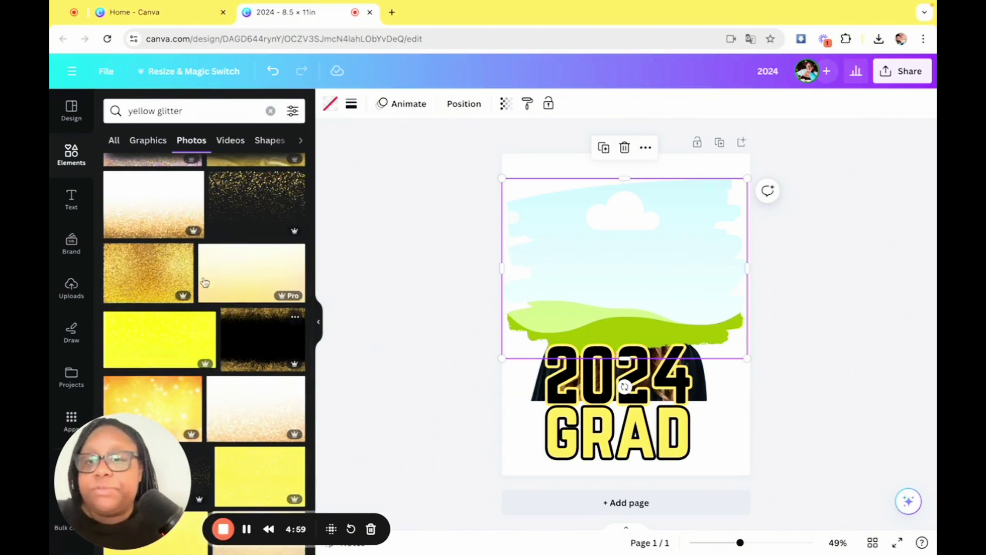
pyautogui.scroll(2, 201, 268)
pyautogui.scroll(5, 201, 268)
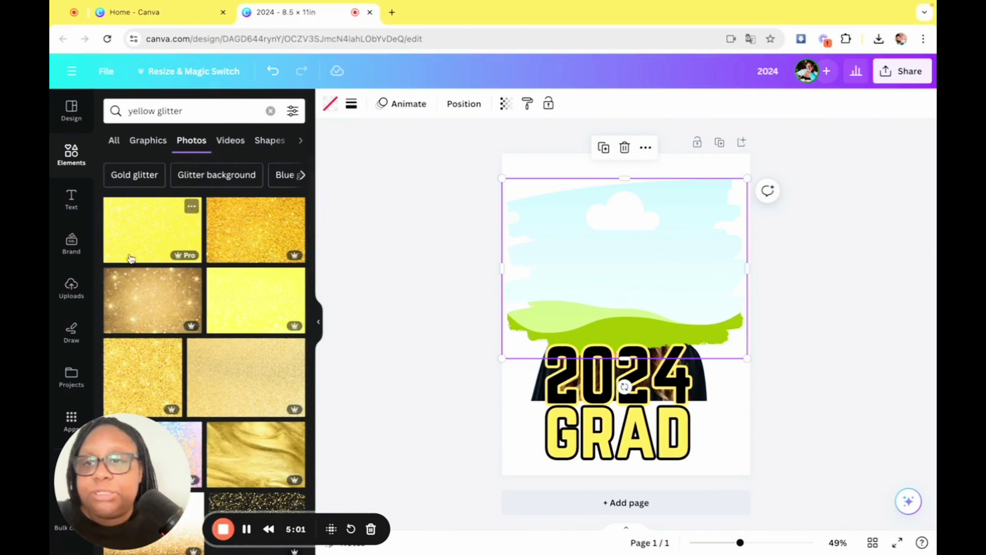
pyautogui.click(135, 234)
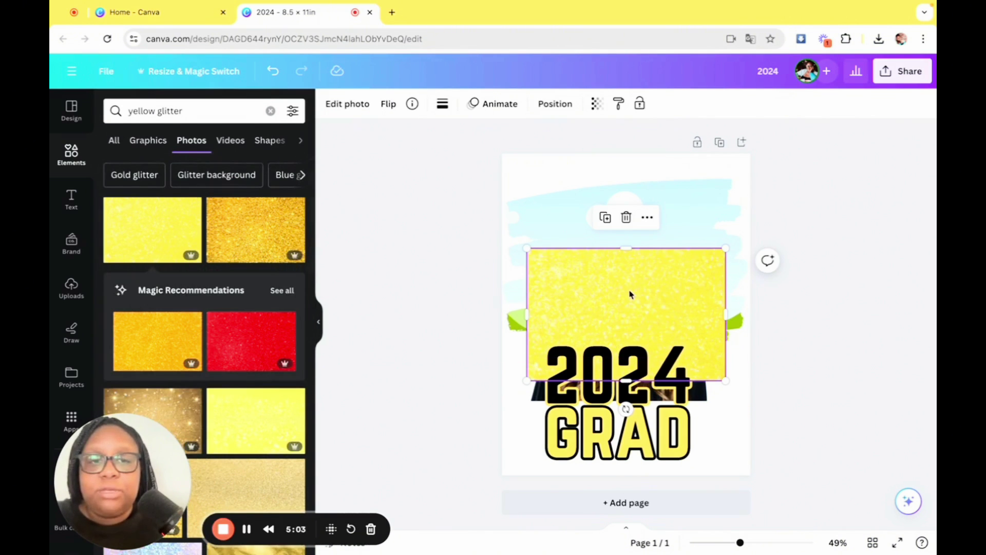
pyautogui.moveTo(631, 294); pyautogui.dragTo(629, 246)
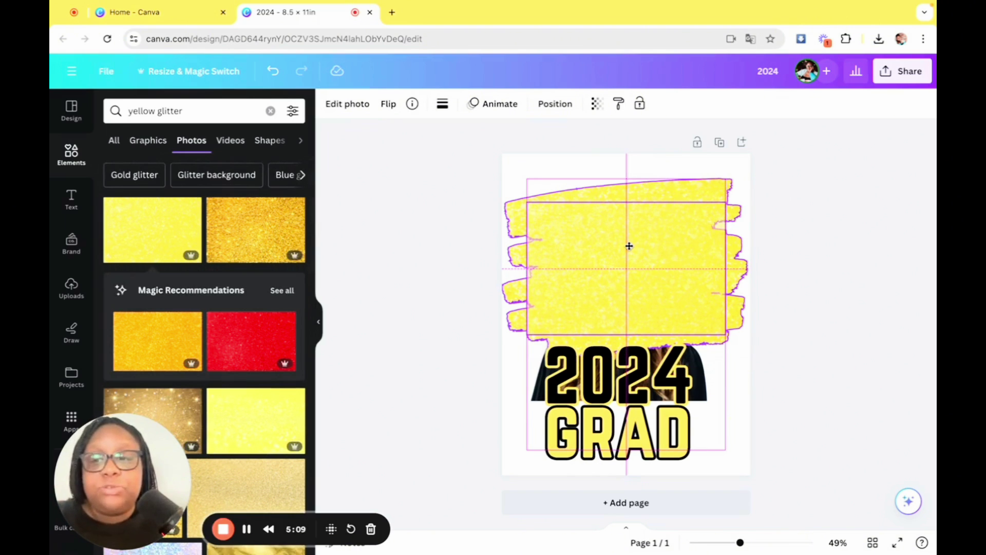
pyautogui.moveTo(629, 246); pyautogui.dragTo(630, 249)
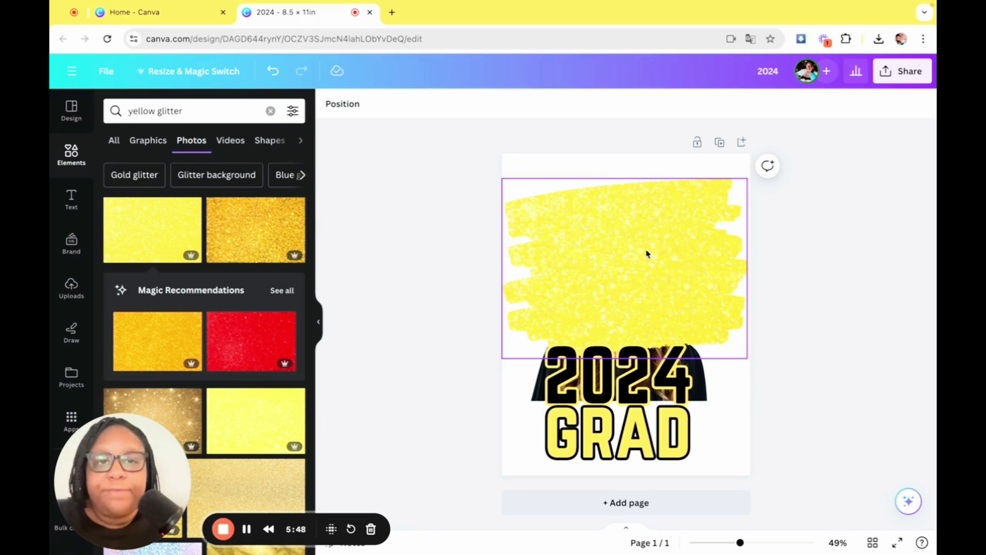
# Move the glitter-filled brush stroke backward so it lies behind the graduate photo.
pyautogui.click(646, 253)
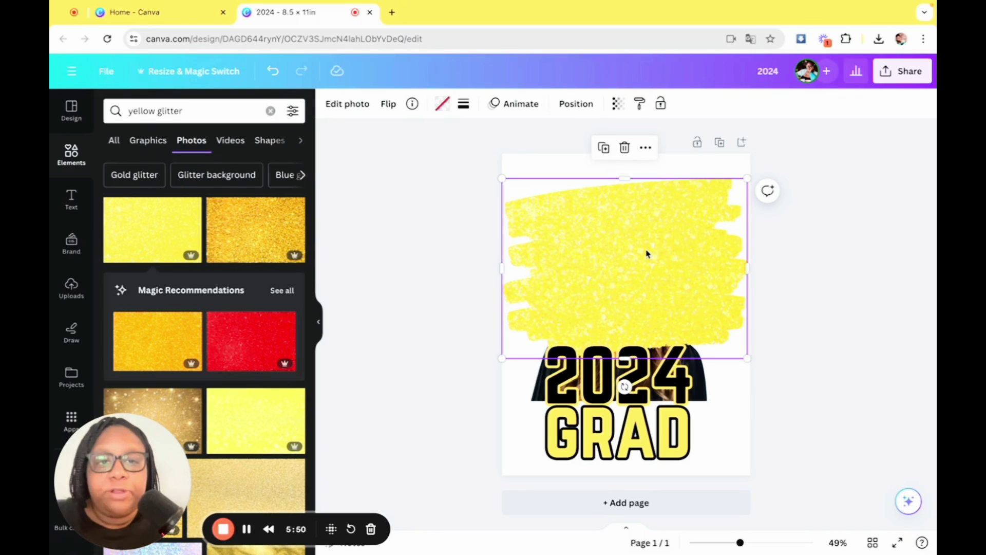
pyautogui.click(573, 107)
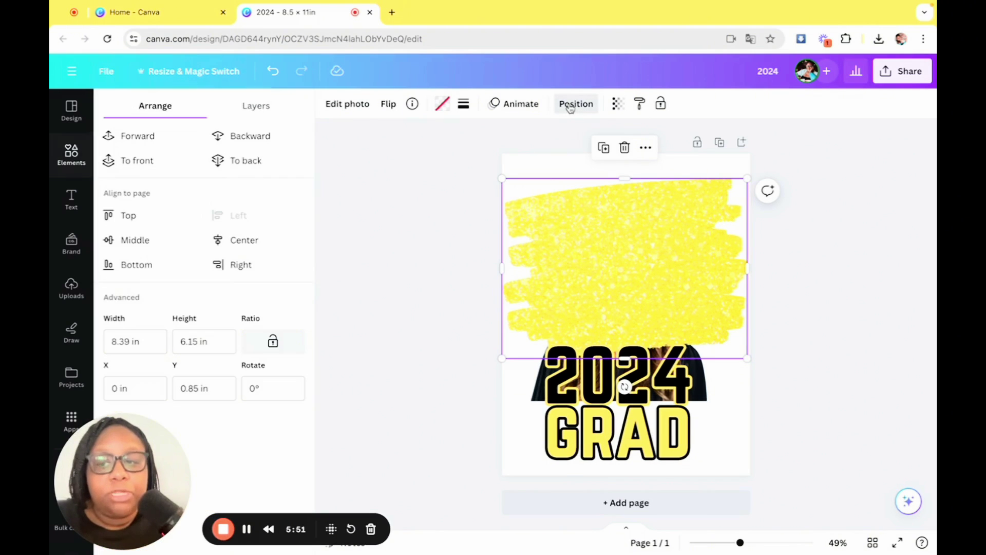
pyautogui.click(261, 135)
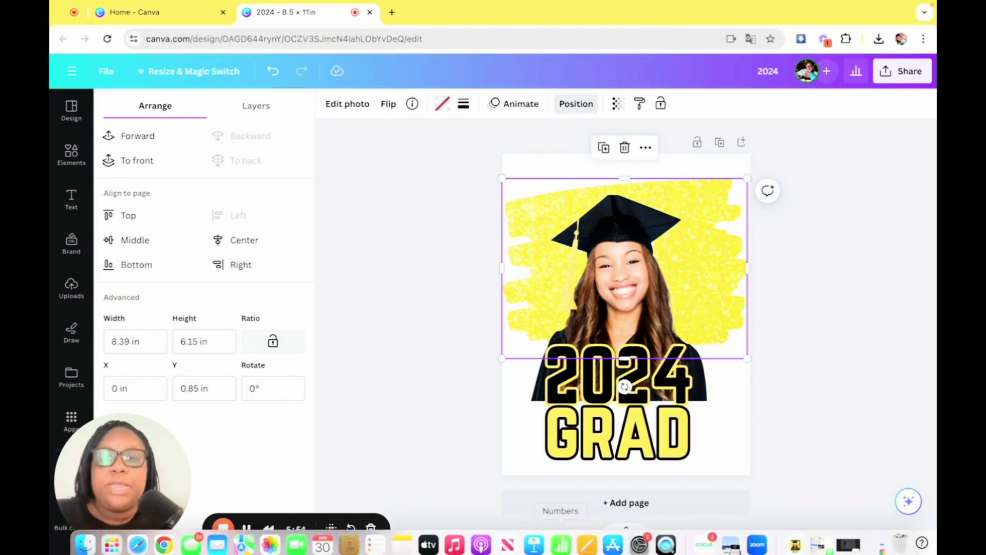
pyautogui.press('Escape')
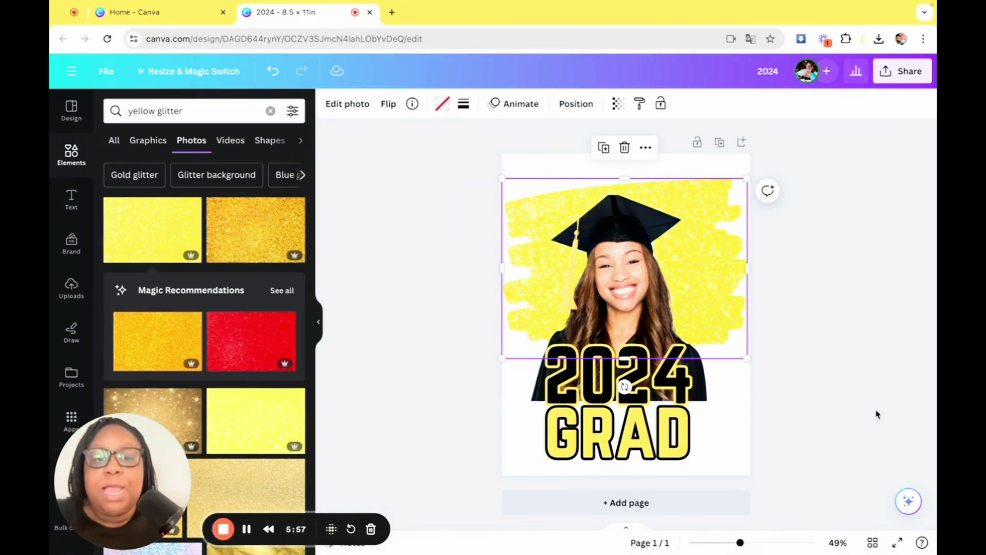
pyautogui.press('Escape')
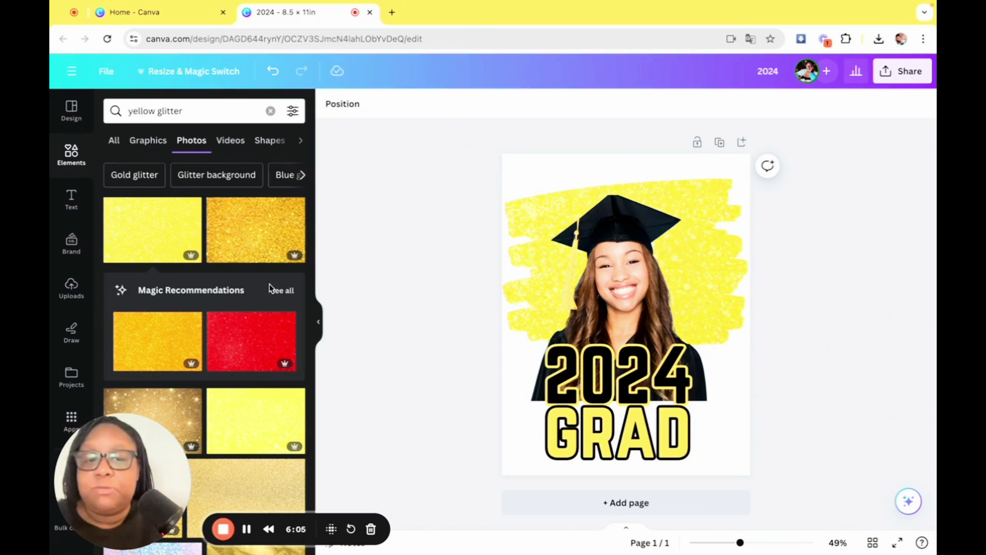
# Duplicate the "2024" text, place the copy over the graduate and replace its wording with the graduate's first name.
pyautogui.click(621, 371)
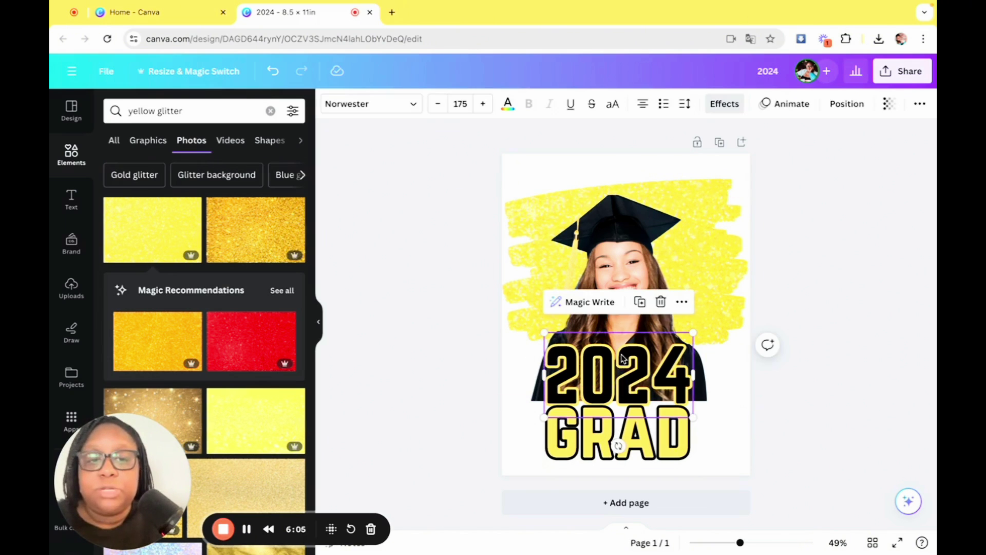
pyautogui.click(639, 303)
pyautogui.moveTo(629, 403); pyautogui.dragTo(599, 286)
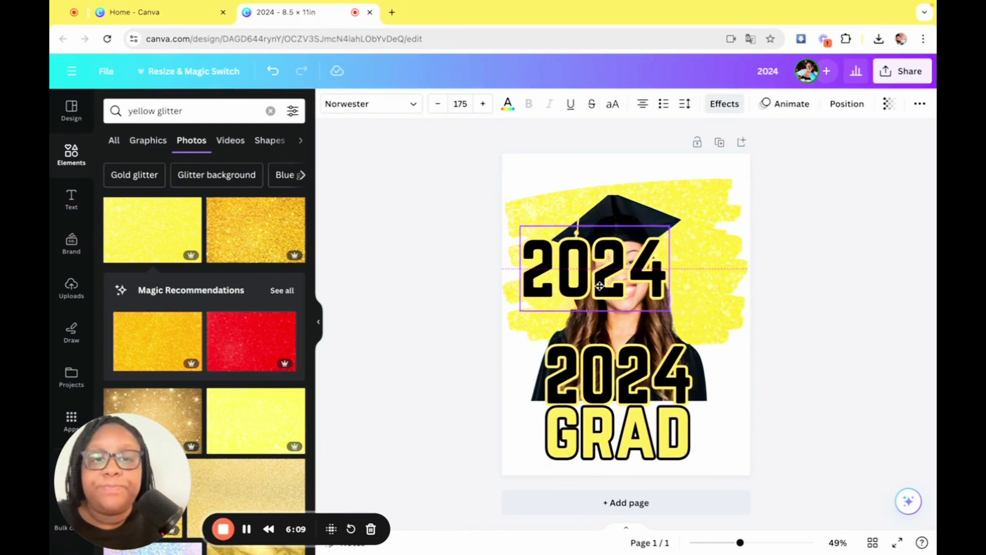
pyautogui.doubleClick(599, 287)
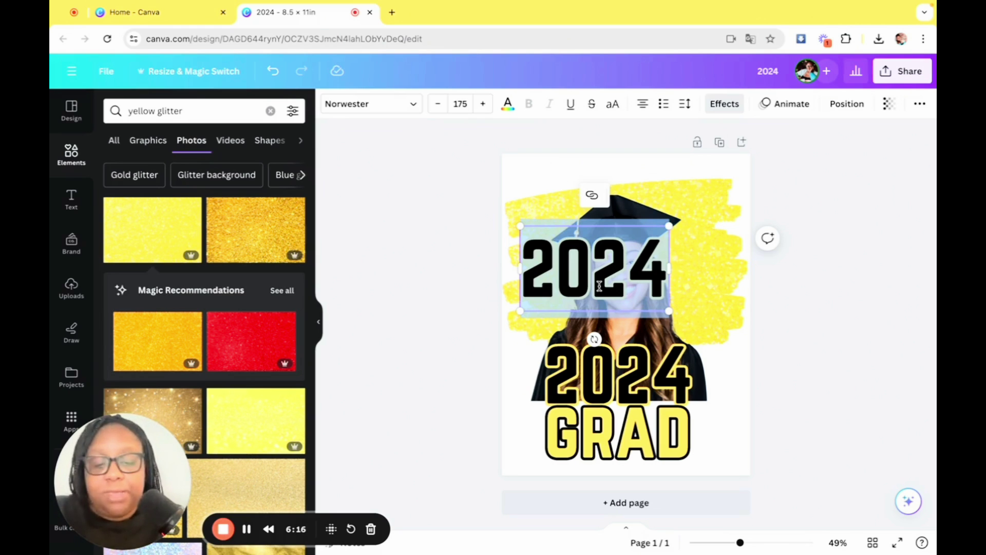
pyautogui.write('CA')
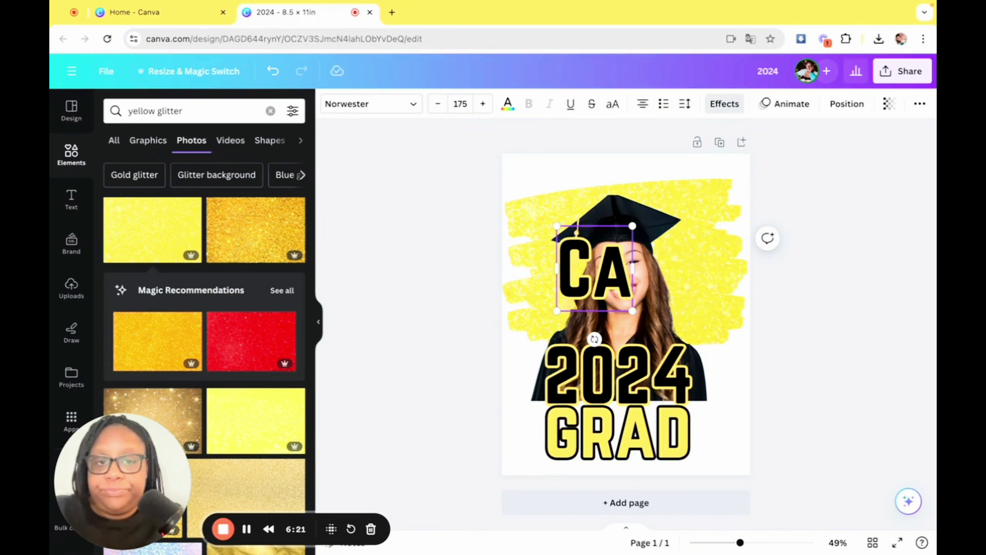
pyautogui.write('RRI')
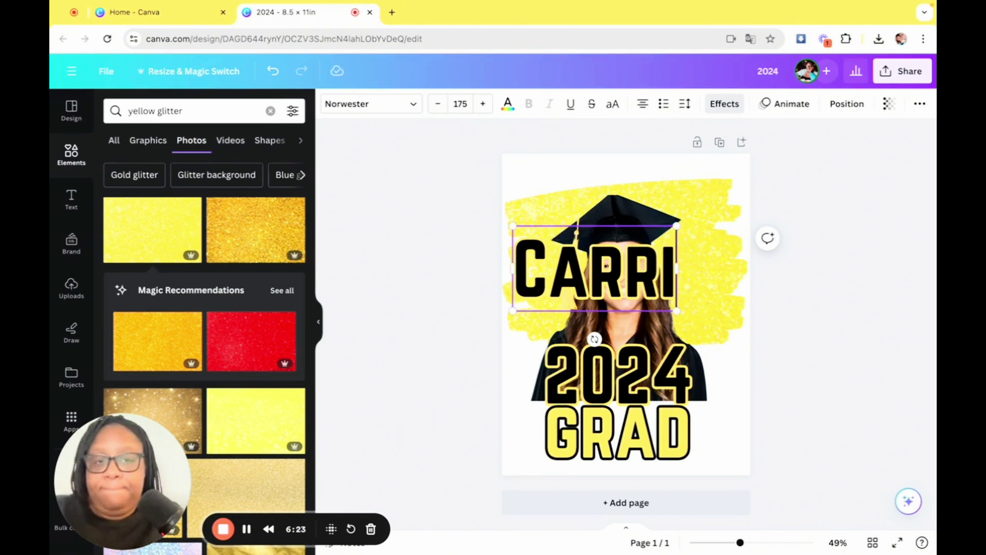
pyautogui.write('E')
# Narrow the name's text box so its letters stack vertically, move it up the page's left edge and set line spacing to 0.78.
pyautogui.moveTo(688, 320); pyautogui.dragTo(561, 336)
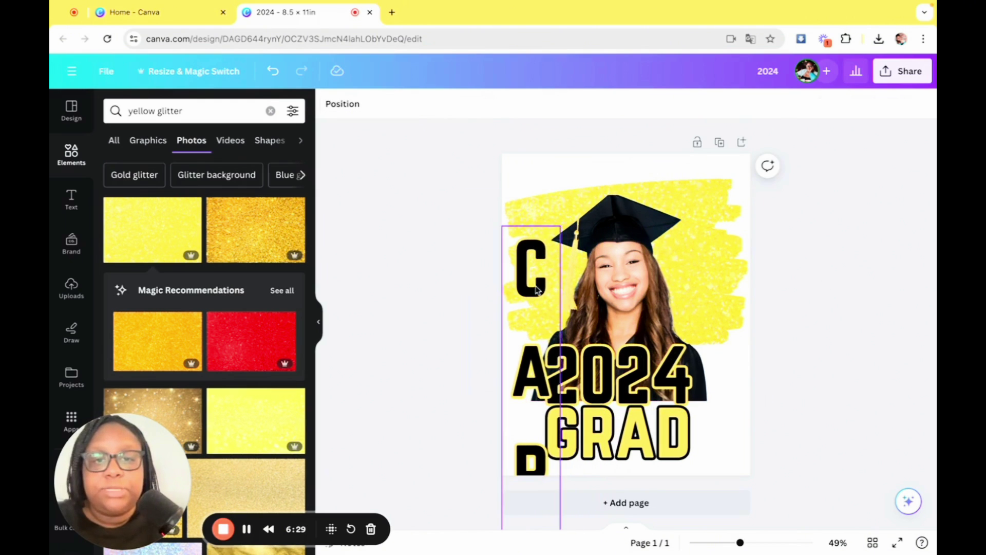
pyautogui.moveTo(536, 284); pyautogui.dragTo(536, 218)
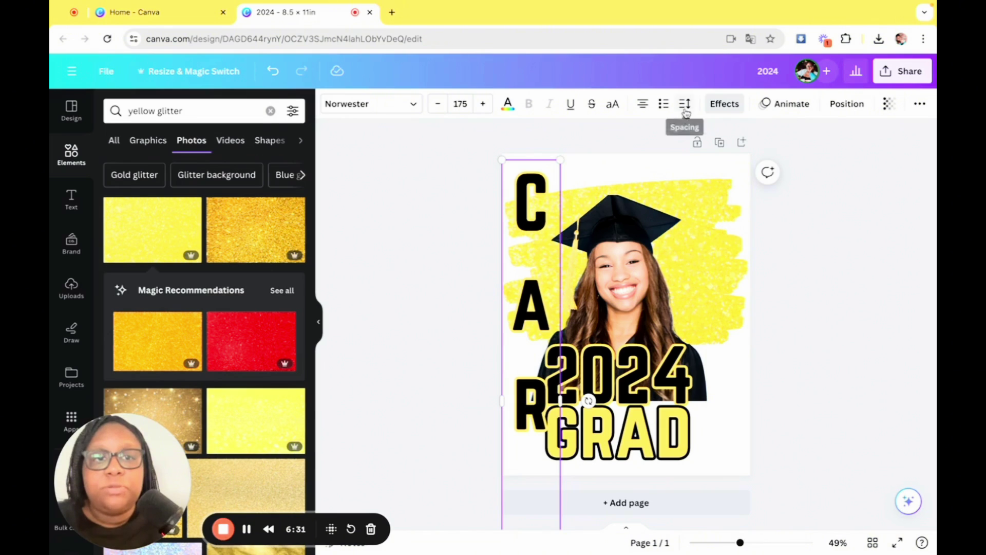
pyautogui.click(684, 104)
pyautogui.moveTo(750, 196); pyautogui.dragTo(706, 207)
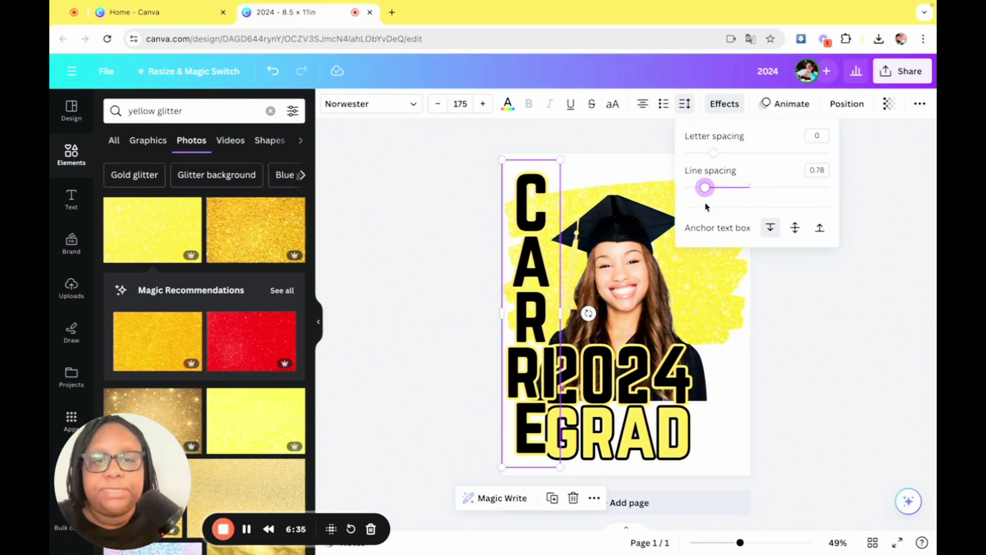
# Tighten the name's text box further and set its font size to 115.
pyautogui.moveTo(561, 311); pyautogui.dragTo(544, 310)
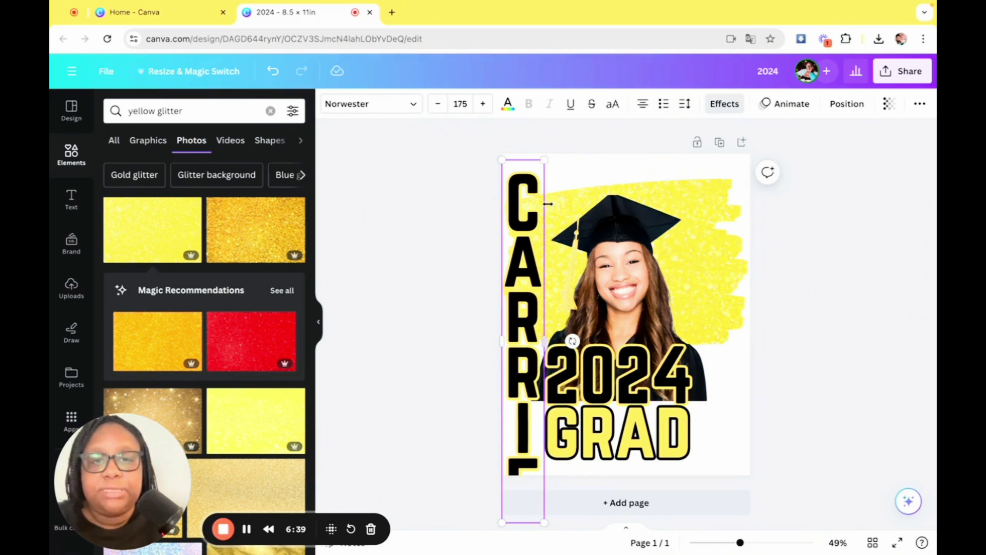
pyautogui.click(435, 105)
pyautogui.click(434, 105)
pyautogui.click(435, 105)
pyautogui.moveTo(435, 105); pyautogui.dragTo(434, 105)
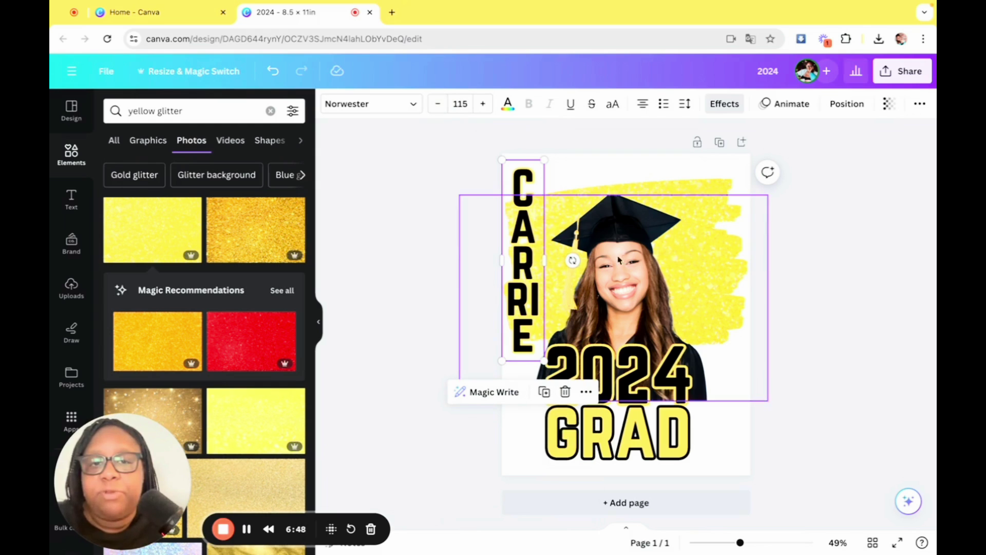
# Narrow the name's text box to a single letter per line and shift it down beside the graduate, over the brush stroke's left end.
pyautogui.moveTo(548, 259); pyautogui.dragTo(526, 253)
pyautogui.click(799, 283)
pyautogui.click(508, 252)
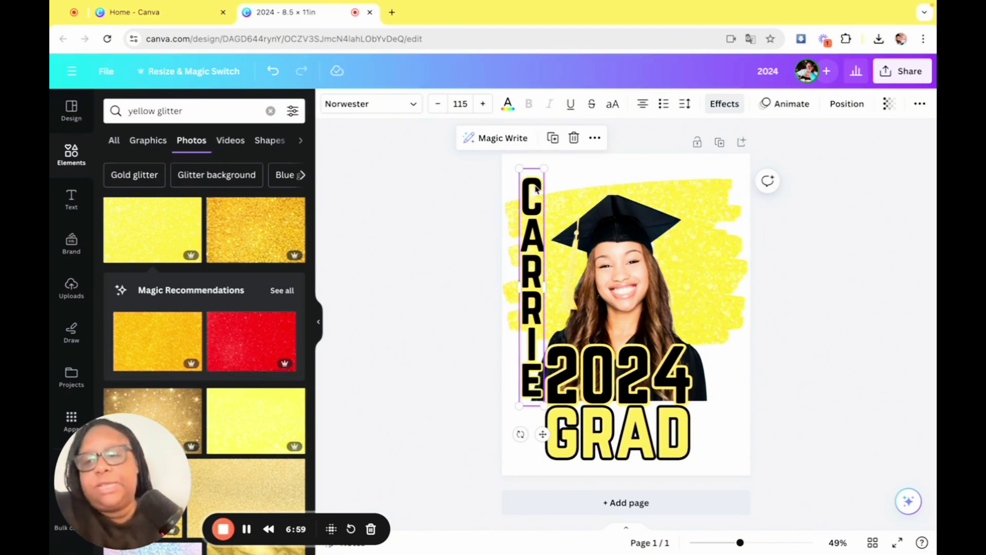
pyautogui.moveTo(535, 189)
pyautogui.mouseDown()
pyautogui.moveTo(540, 220)
pyautogui.moveTo(539, 208)
pyautogui.mouseUp()
pyautogui.hotkey('ctrl', 'z')
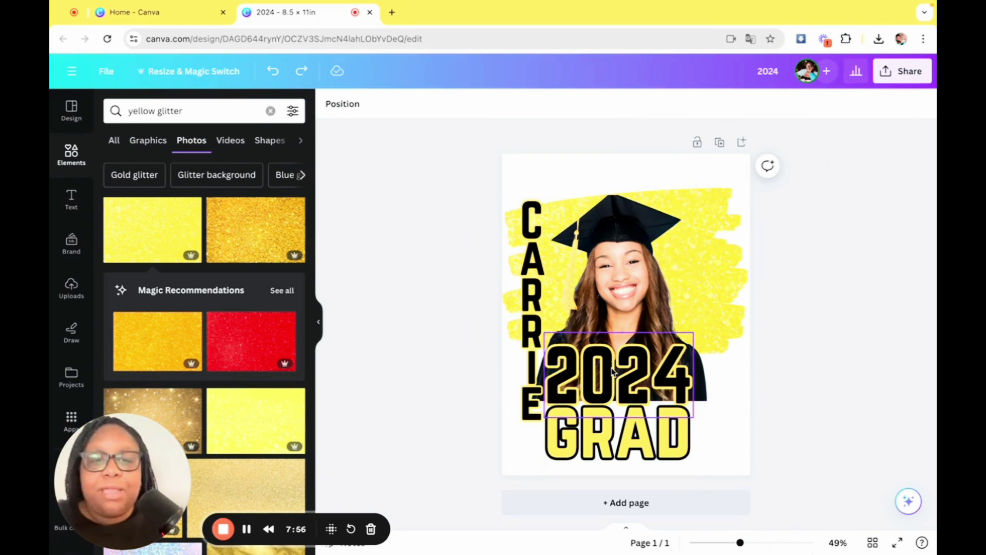
# Reduce the vertical name's font size to 100.
pyautogui.click(544, 304)
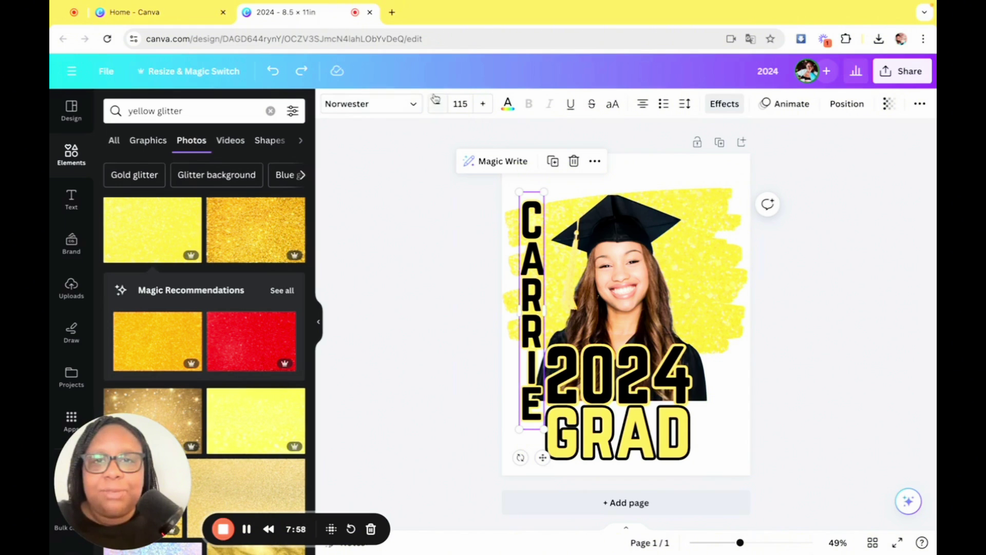
pyautogui.click(437, 104)
pyautogui.click(437, 104)
pyautogui.click(438, 104)
pyautogui.click(437, 104)
pyautogui.click(437, 105)
pyautogui.click(437, 104)
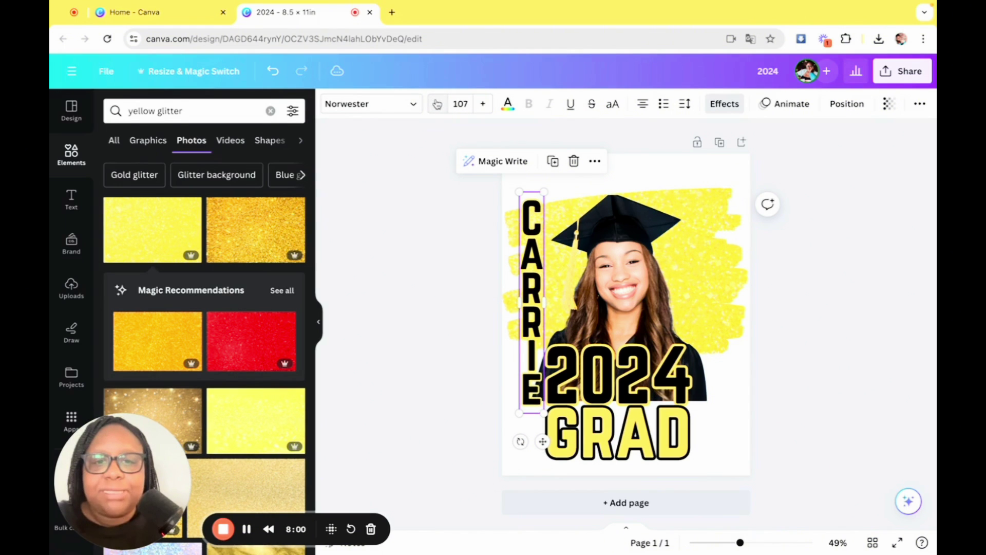
pyautogui.click(437, 105)
pyautogui.click(437, 104)
pyautogui.click(437, 104)
pyautogui.click(437, 105)
pyautogui.click(437, 104)
pyautogui.click(437, 104)
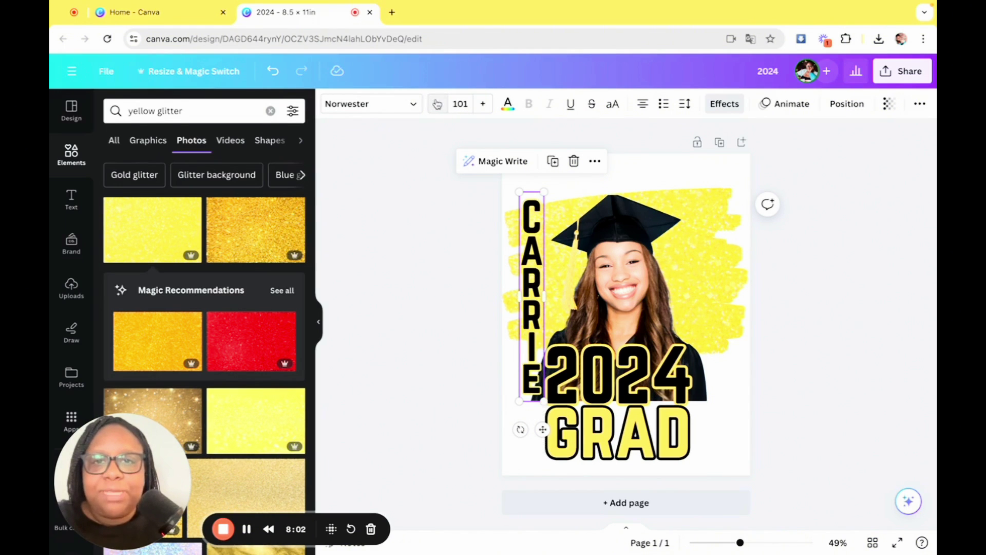
pyautogui.click(437, 104)
pyautogui.click(828, 304)
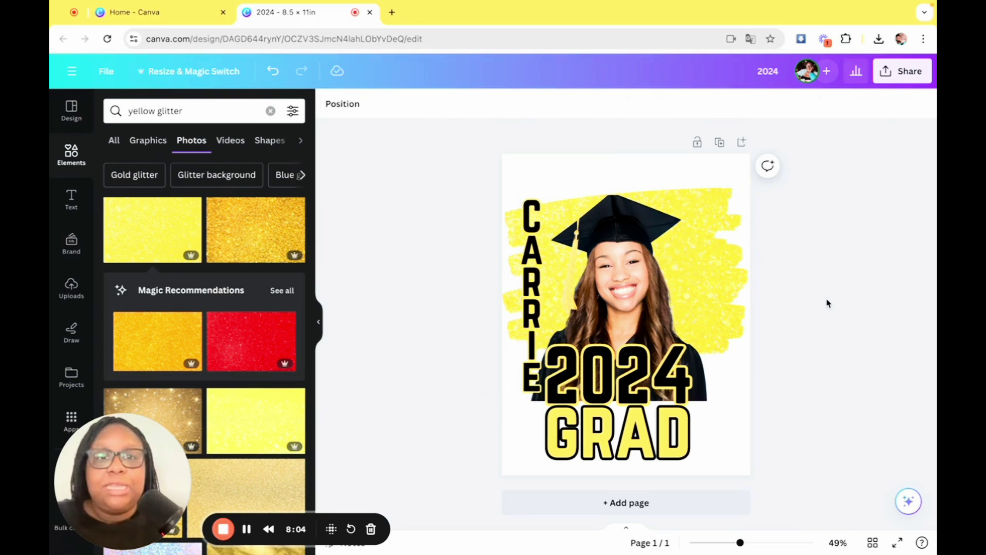
# Move the vertical name slightly lower so its last letter sits beside the "2024" text.
pyautogui.click(539, 280)
pyautogui.moveTo(539, 281); pyautogui.dragTo(538, 287)
pyautogui.click(909, 374)
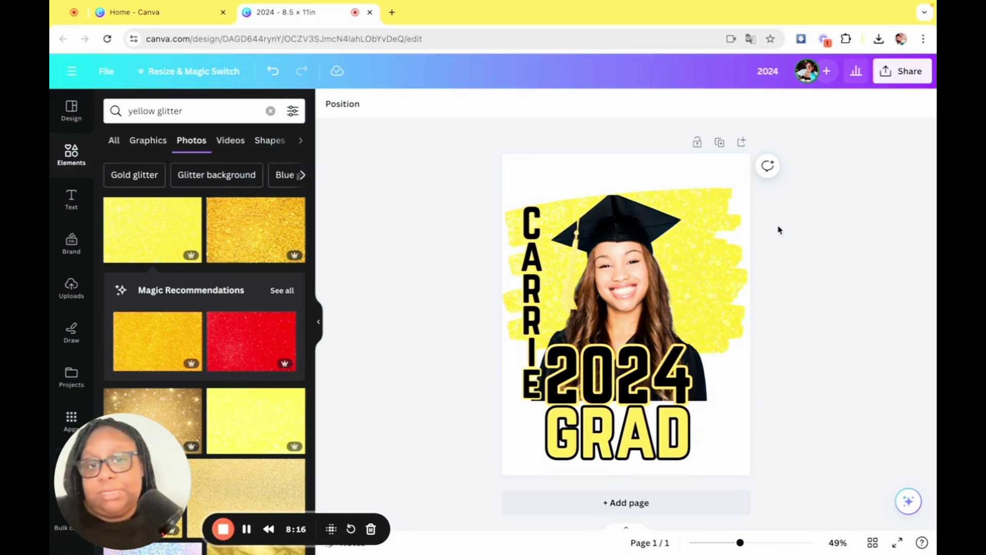
# Duplicate the vertical name, place the copy on the graduate's other side and replace its text with "BHS".
pyautogui.click(539, 290)
pyautogui.click(541, 291)
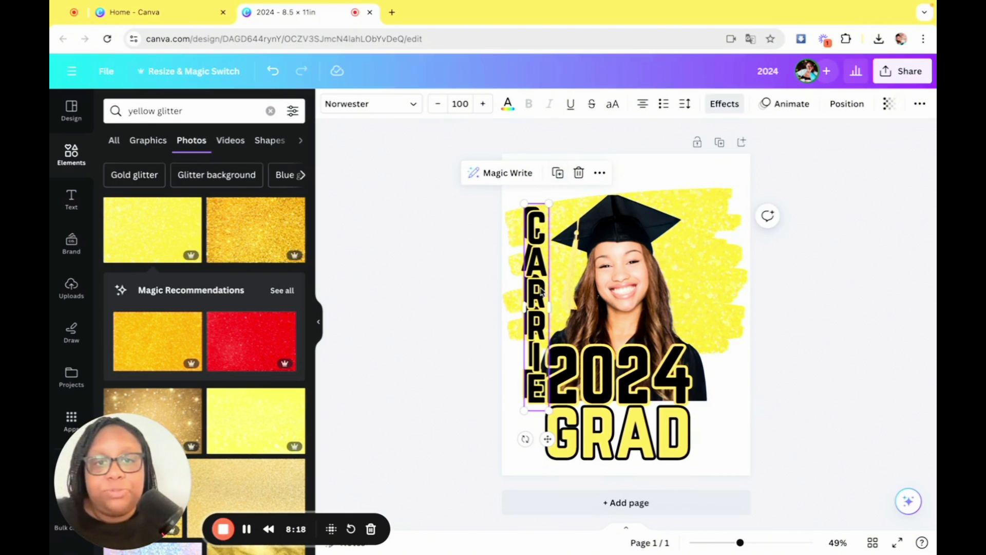
pyautogui.moveTo(541, 291); pyautogui.dragTo(717, 287)
pyautogui.doubleClick(718, 286)
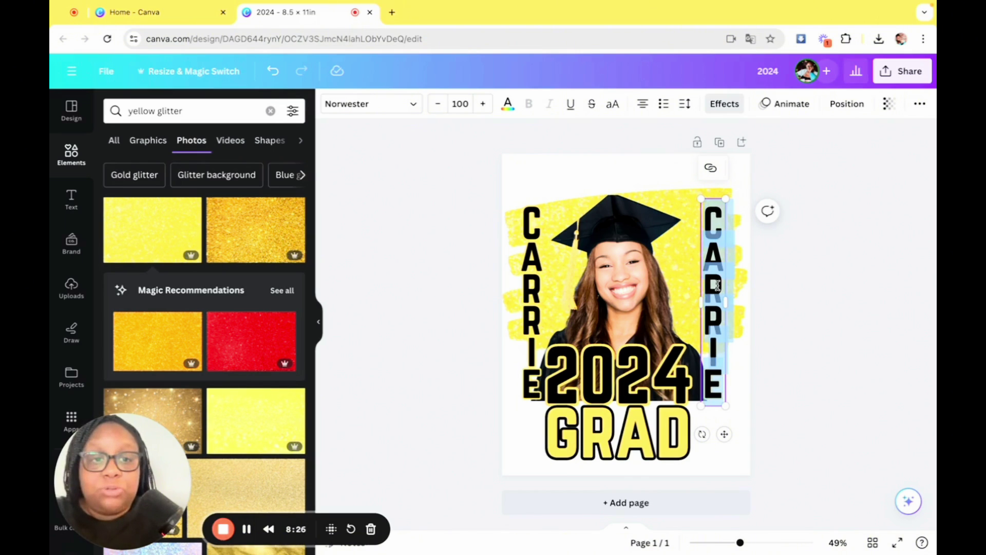
pyautogui.write('BHS')
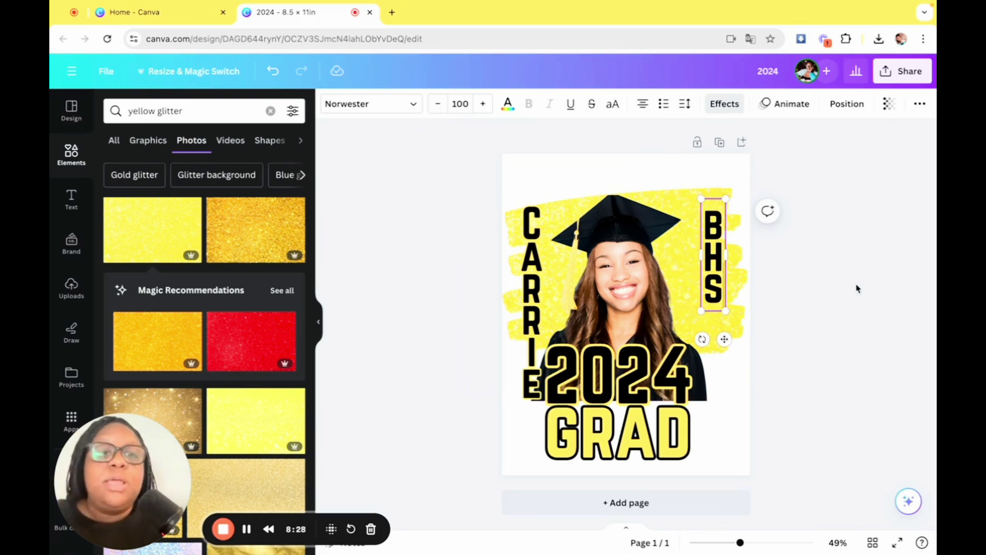
pyautogui.click(714, 254)
pyautogui.moveTo(710, 249); pyautogui.dragTo(709, 269)
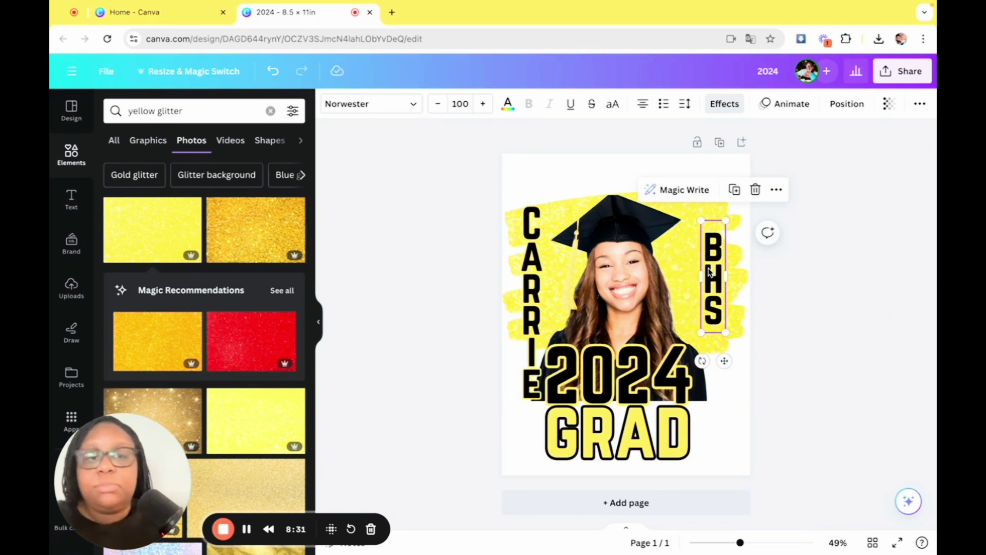
# Enlarge the "BHS" text to font size 139 and reposition it on the brush stroke's right end.
pyautogui.click(483, 104)
pyautogui.click(483, 104)
pyautogui.click(483, 104)
pyautogui.click(483, 104)
pyautogui.click(483, 104)
pyautogui.click(483, 104)
pyautogui.click(483, 104)
pyautogui.click(483, 104)
pyautogui.click(483, 103)
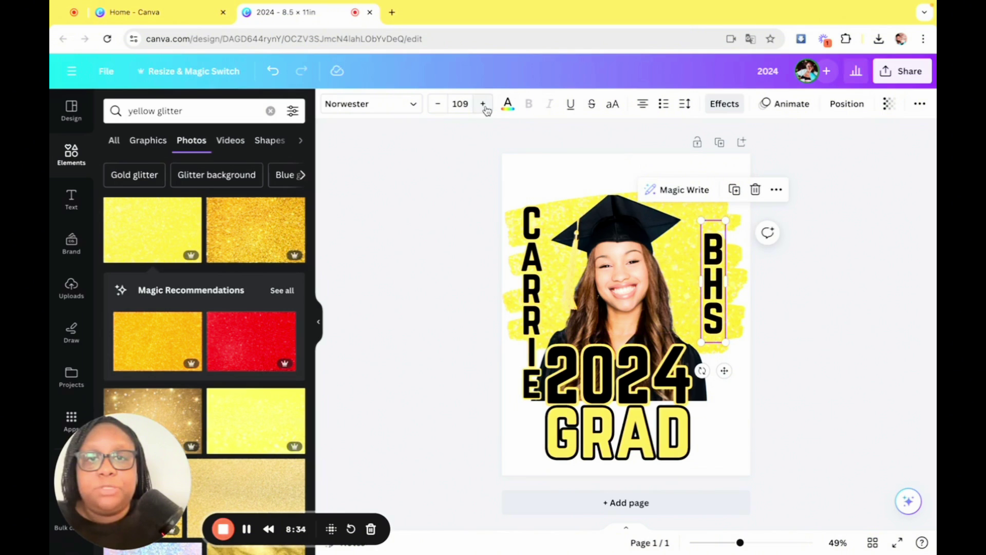
pyautogui.click(483, 104)
pyautogui.click(729, 292)
pyautogui.click(728, 291)
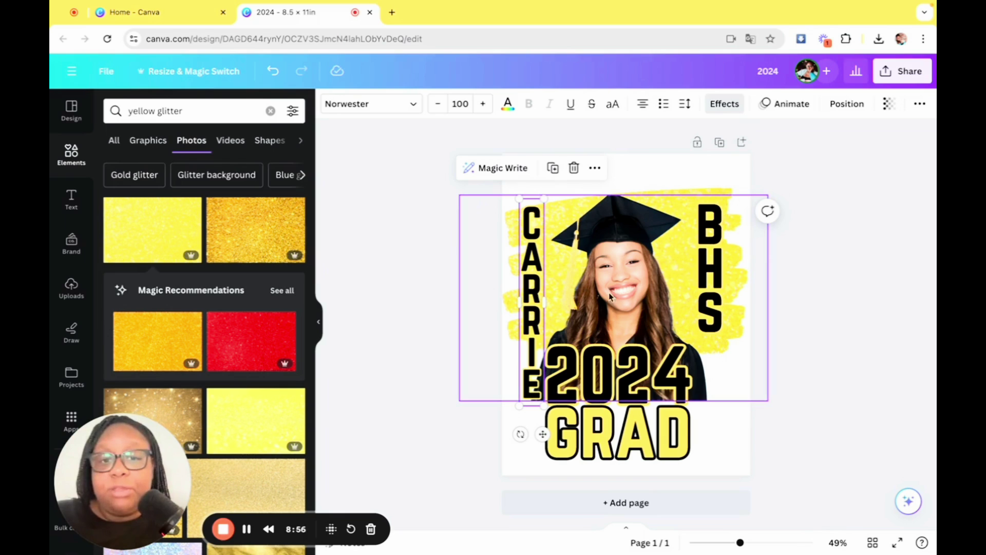
# Change the vertical name's outline color to white.
pyautogui.click(724, 104)
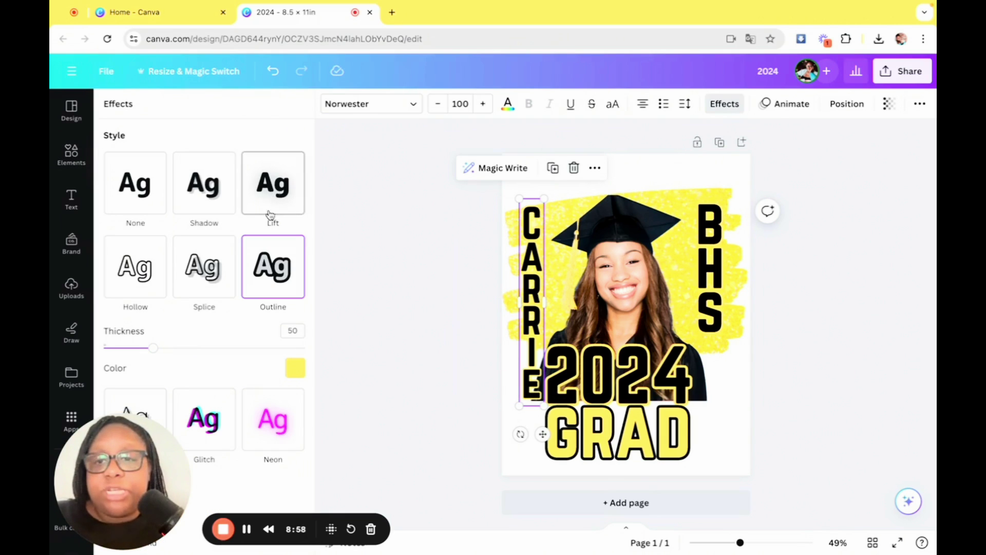
pyautogui.click(295, 368)
pyautogui.click(224, 203)
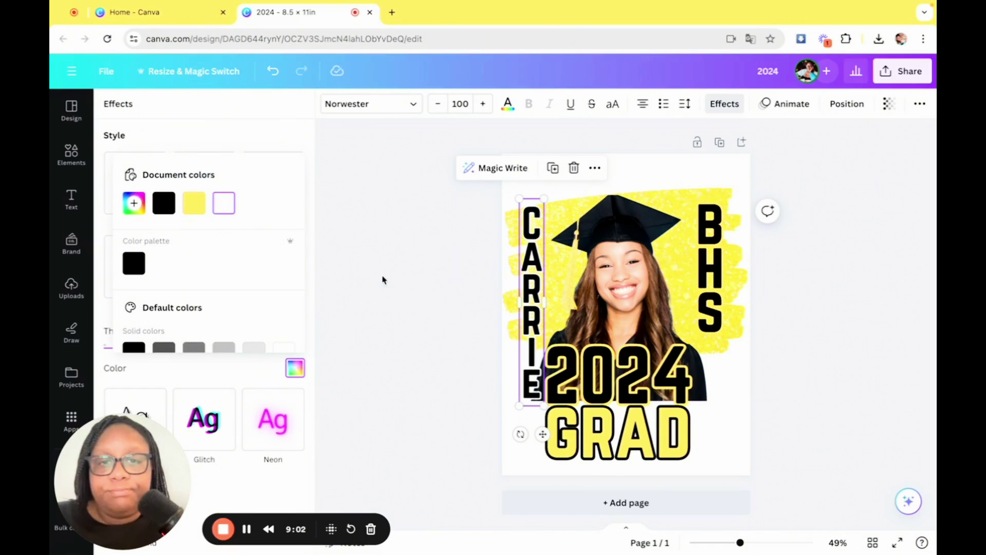
pyautogui.click(419, 257)
# Recolor the vertical name with white (#ffffff) letters and a black outline.
pyautogui.click(527, 256)
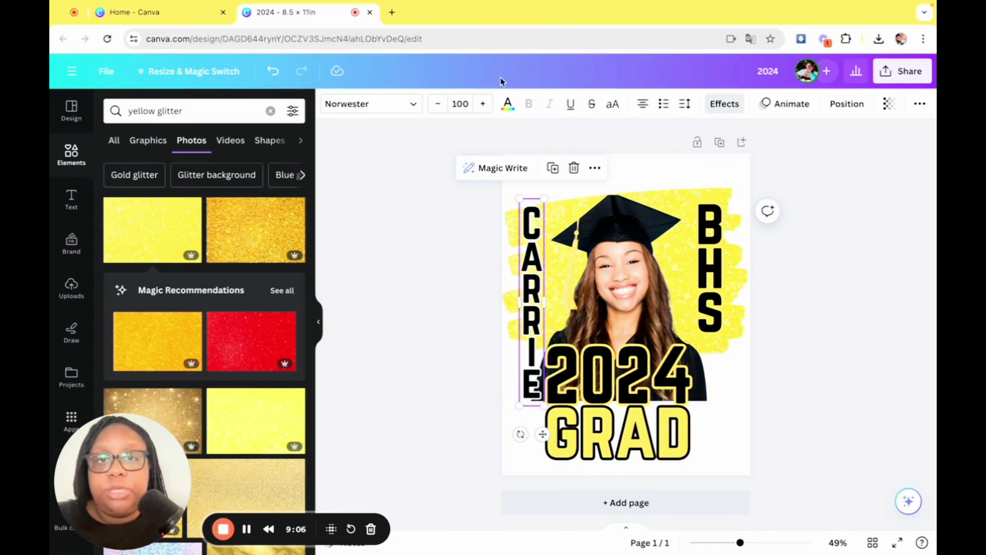
pyautogui.click(507, 103)
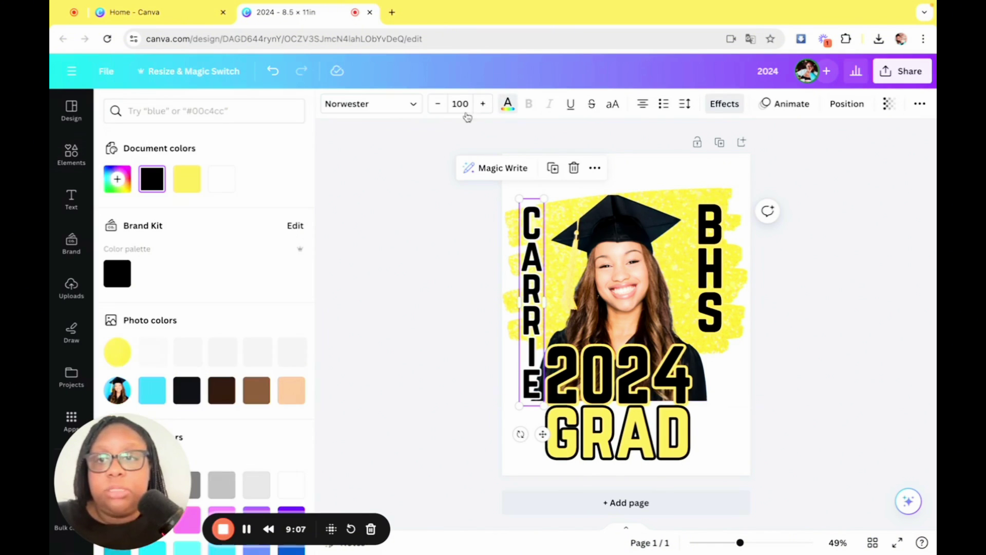
pyautogui.click(220, 188)
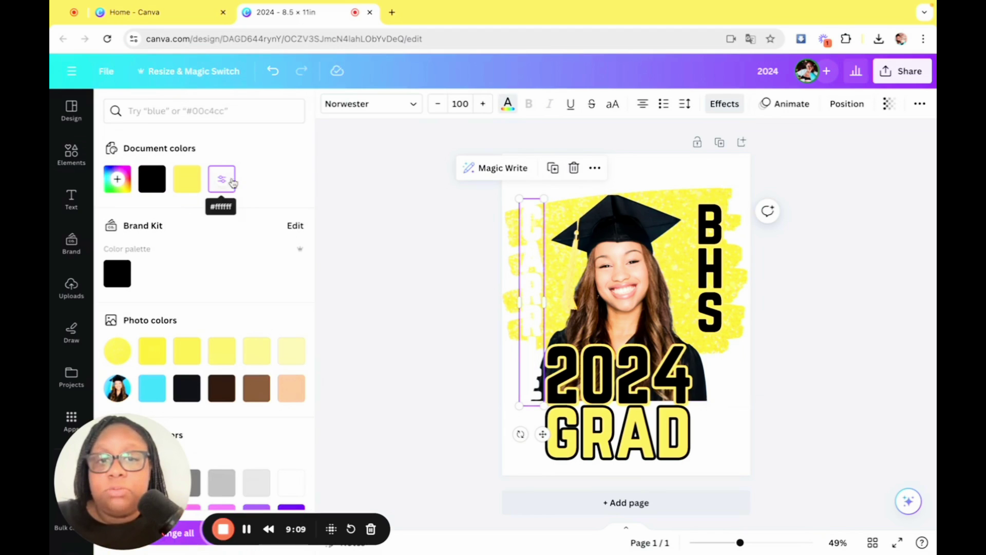
pyautogui.click(725, 103)
pyautogui.scroll(-1, 237, 349)
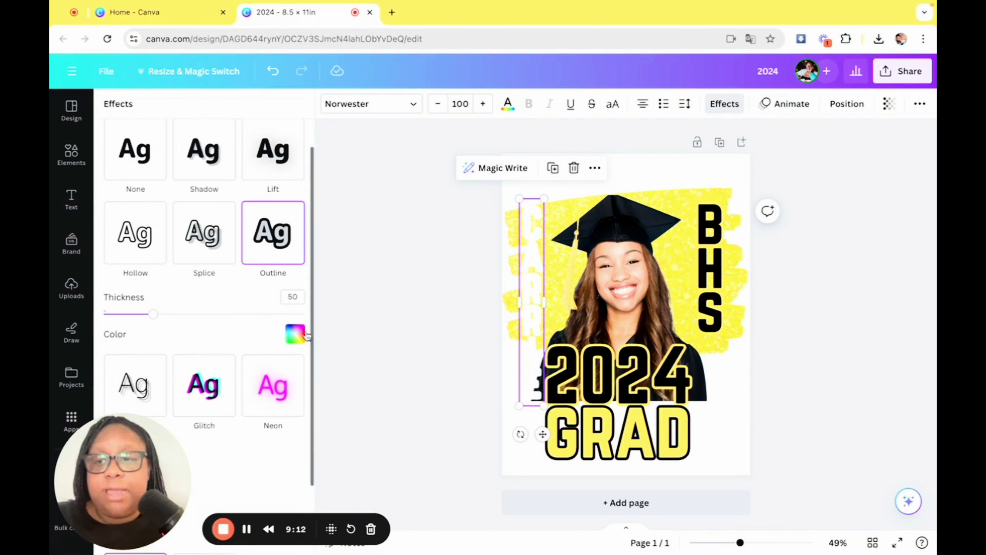
pyautogui.click(295, 334)
pyautogui.click(163, 181)
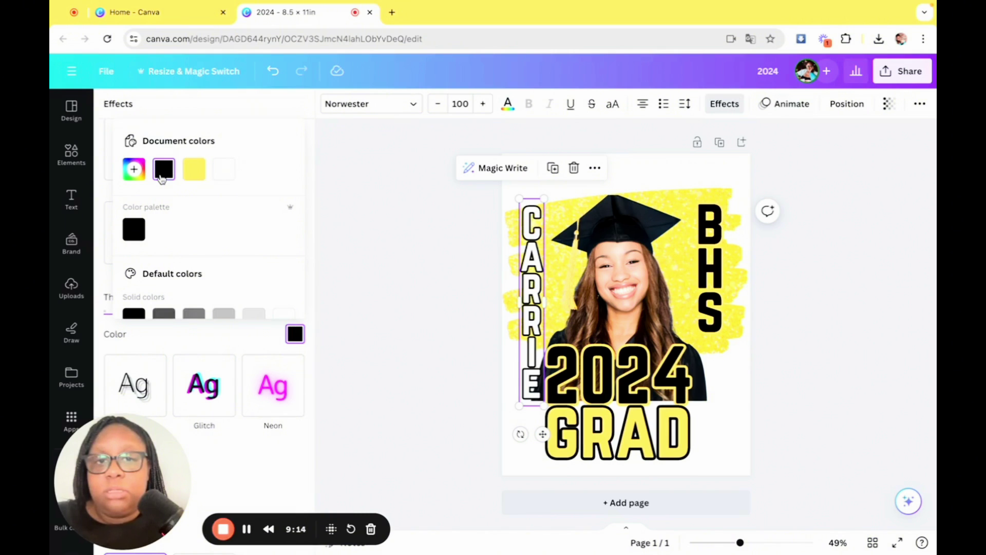
pyautogui.click(852, 359)
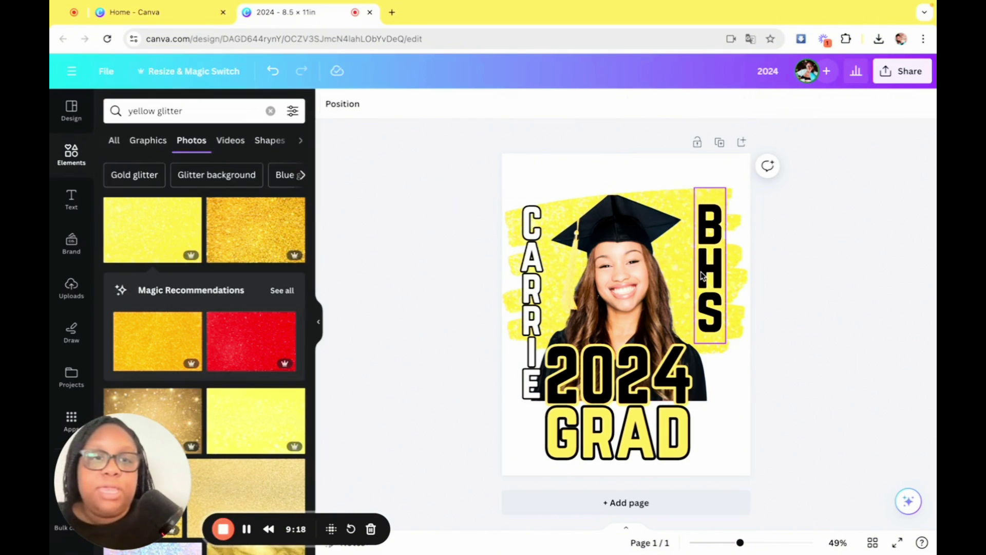
# Change the outline color of the "BHS" text to white.
pyautogui.click(717, 274)
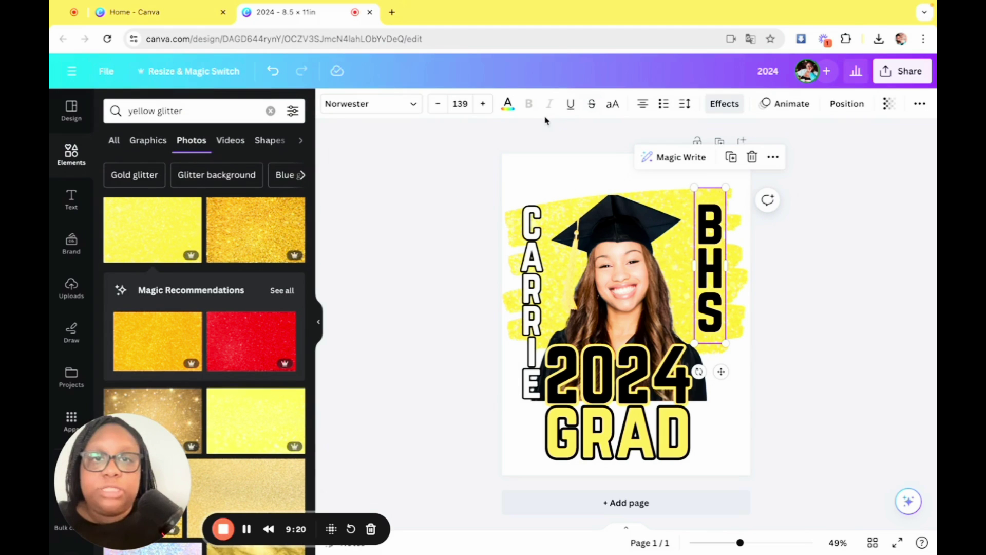
pyautogui.click(719, 105)
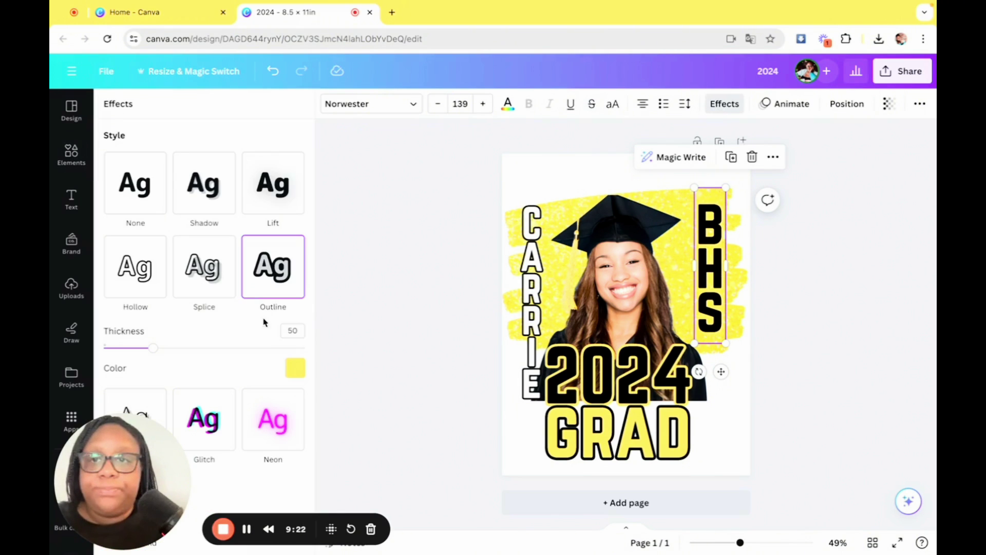
pyautogui.click(295, 368)
pyautogui.click(224, 203)
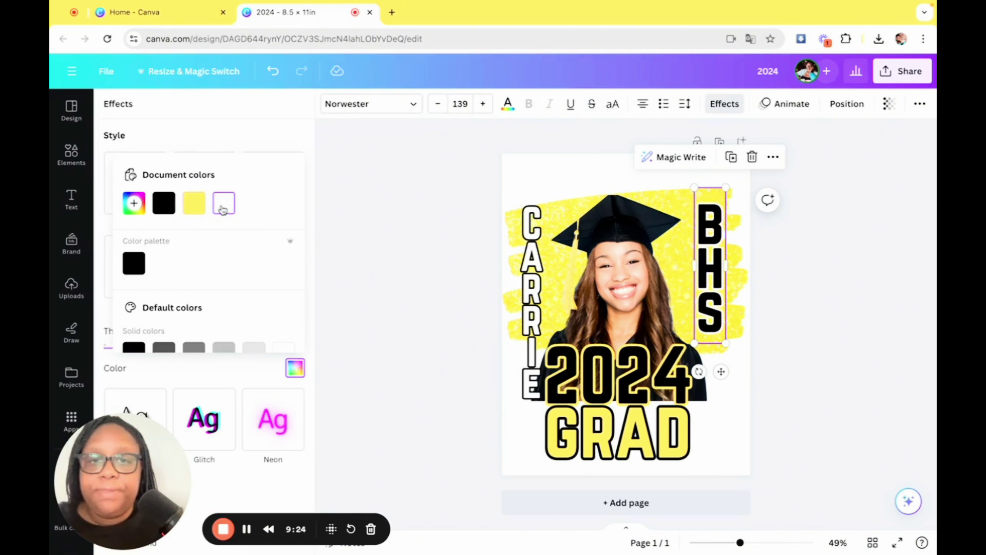
pyautogui.press('Escape')
pyautogui.click(715, 273)
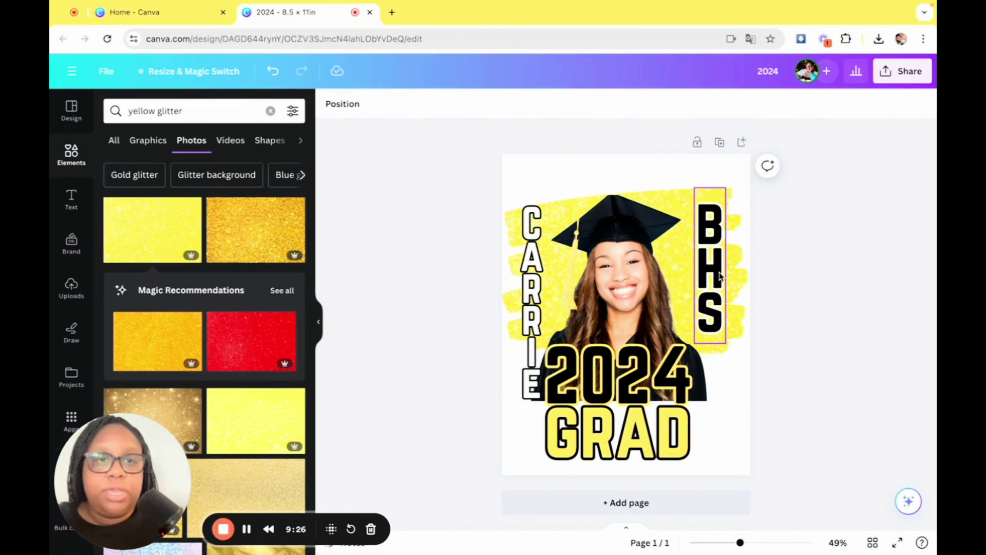
# Nudge the "BHS" text slightly down and to the left on the brush stroke.
pyautogui.moveTo(715, 273); pyautogui.dragTo(713, 277)
pyautogui.click(897, 326)
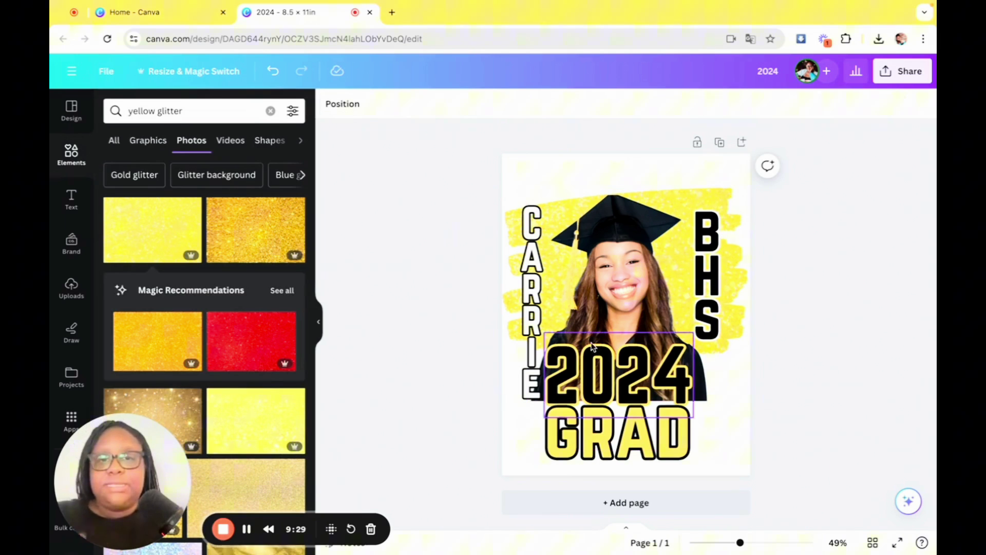
pyautogui.click(532, 311)
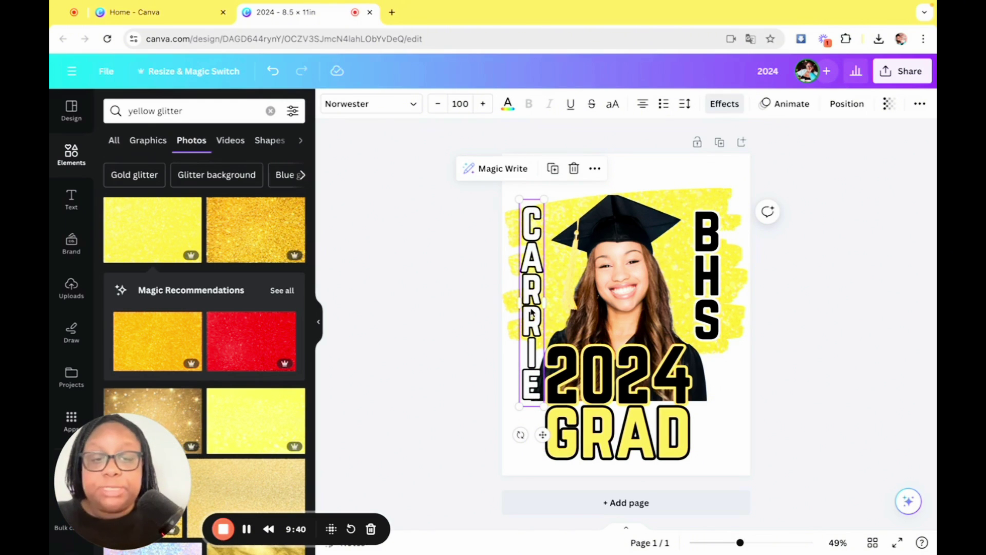
pyautogui.click(863, 384)
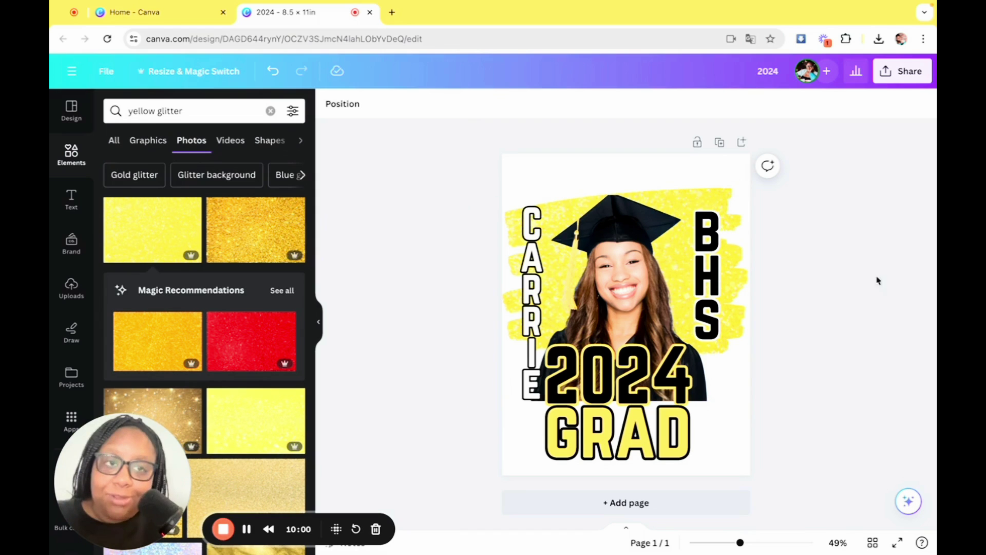
# Download the finished design as a PNG with a transparent background.
pyautogui.click(901, 73)
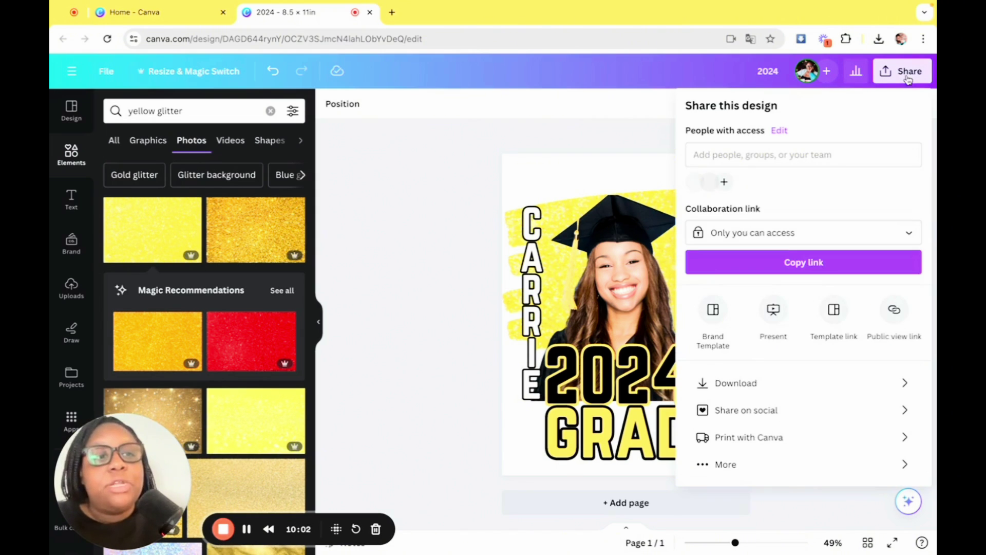
pyautogui.click(738, 383)
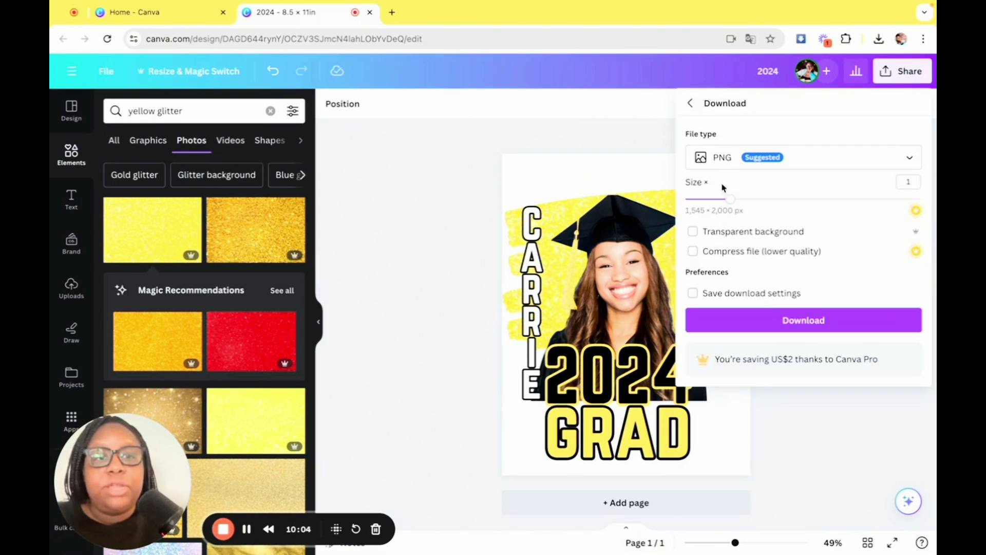
pyautogui.click(693, 232)
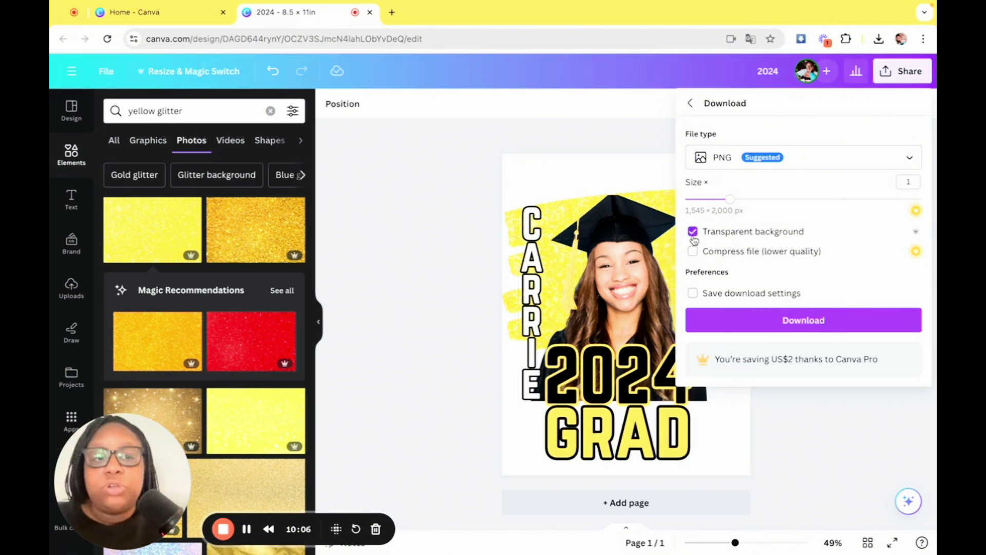
pyautogui.click(810, 329)
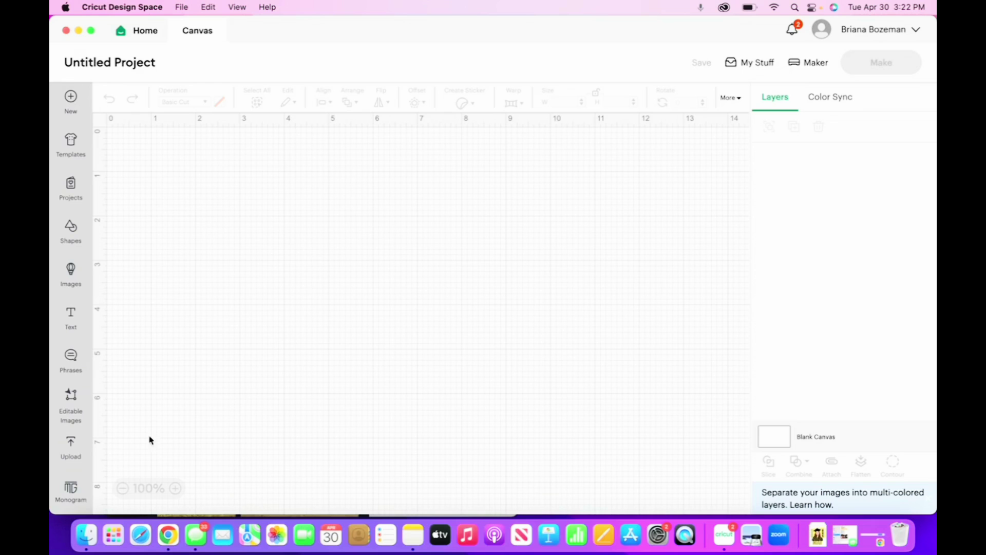
# Switch to Cricut Design Space and open 2024 (1).png from Downloads as a new image upload.
pyautogui.click(73, 450)
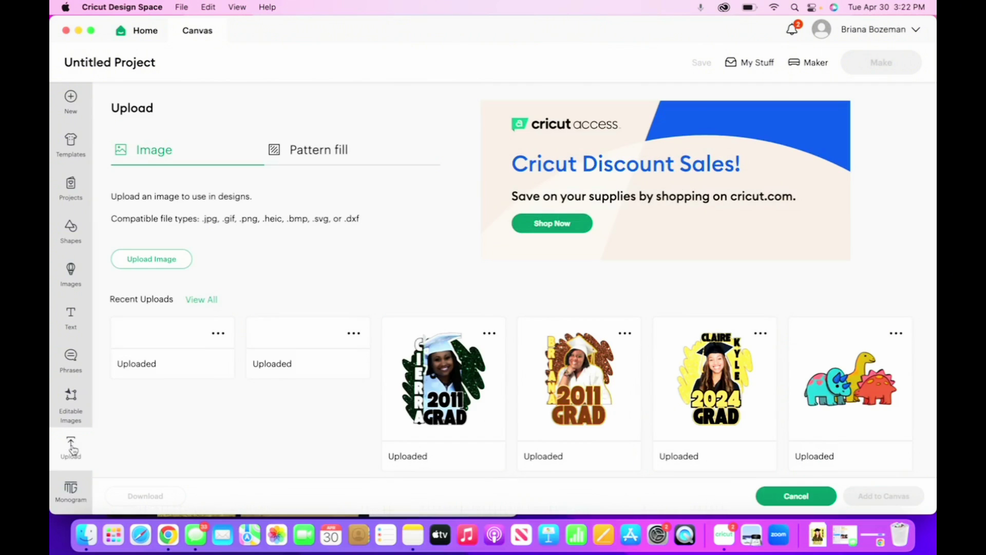
pyautogui.click(151, 265)
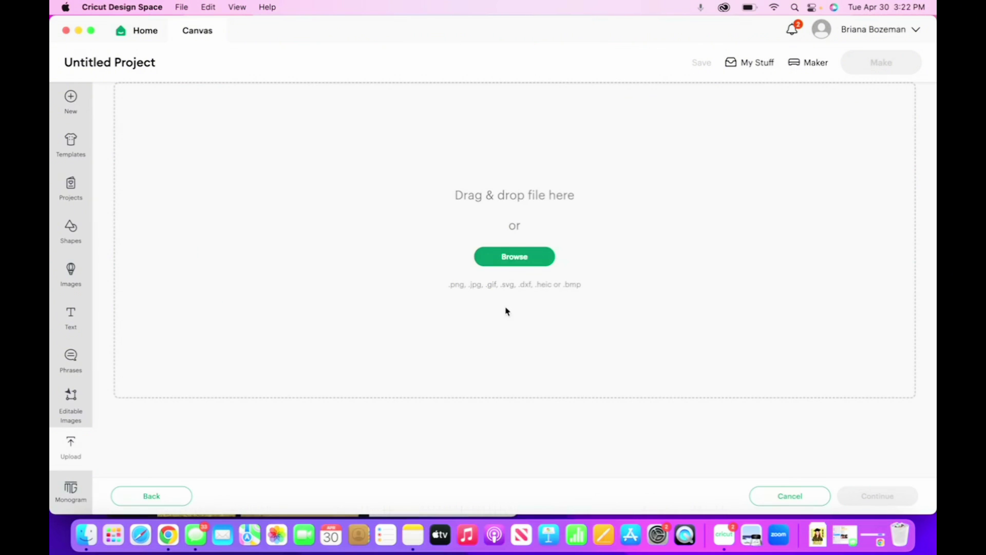
pyautogui.click(534, 256)
pyautogui.click(416, 194)
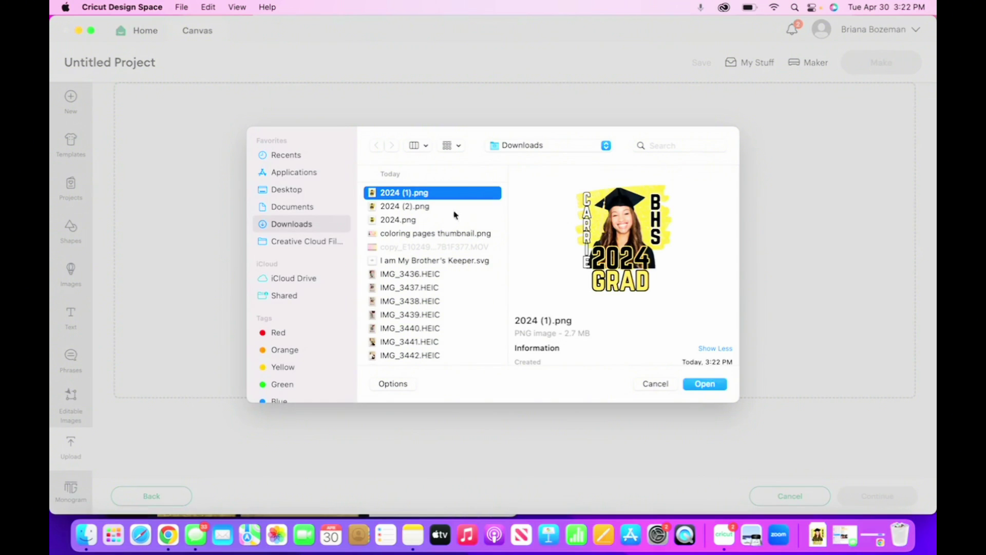
pyautogui.click(715, 385)
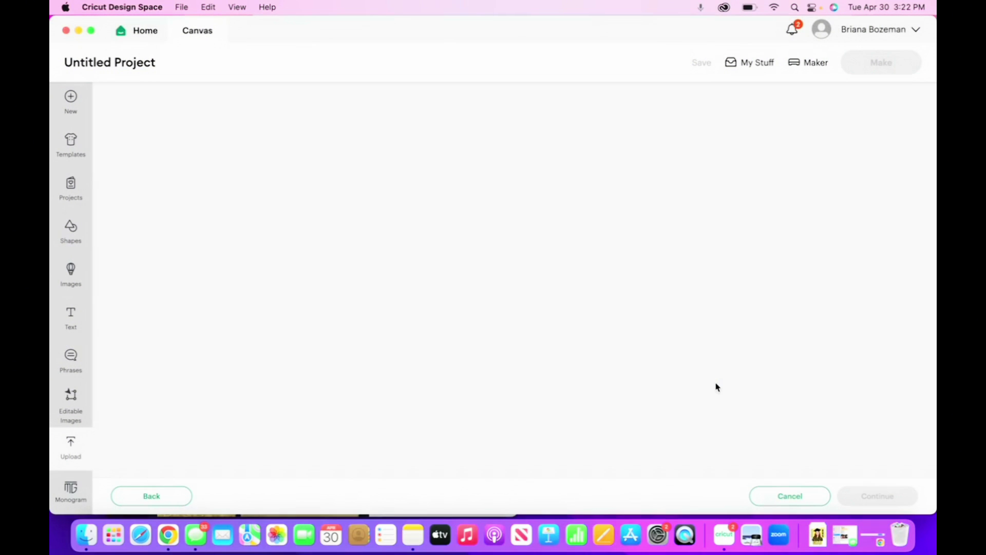
# Set the image type to Complex, keep the background as is, and upload it as a Print Then Cut image.
pyautogui.click(629, 371)
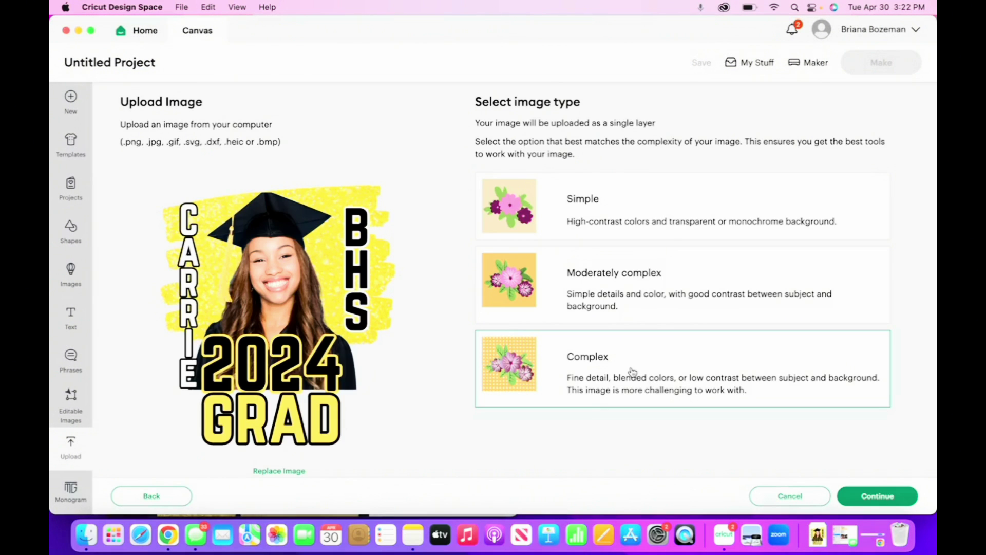
pyautogui.click(879, 498)
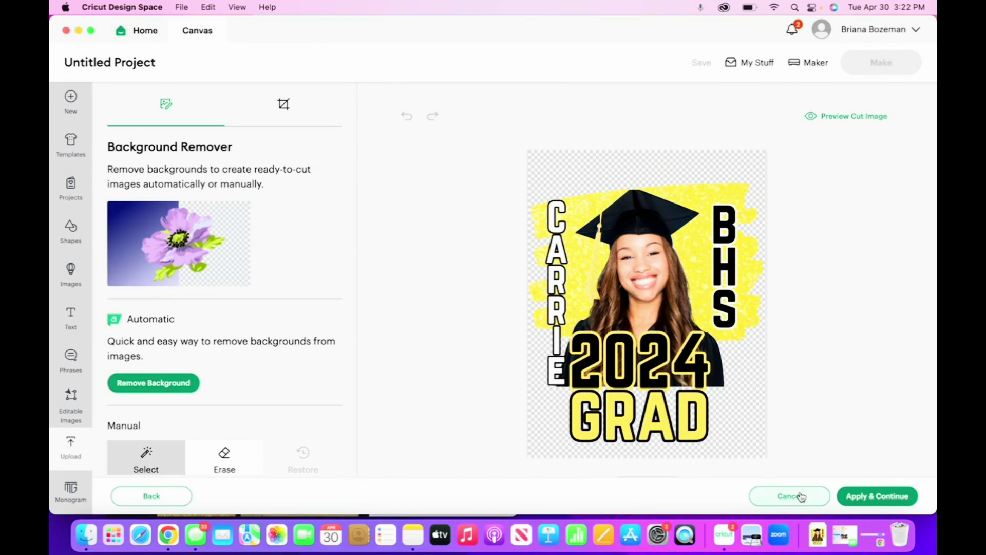
pyautogui.click(878, 496)
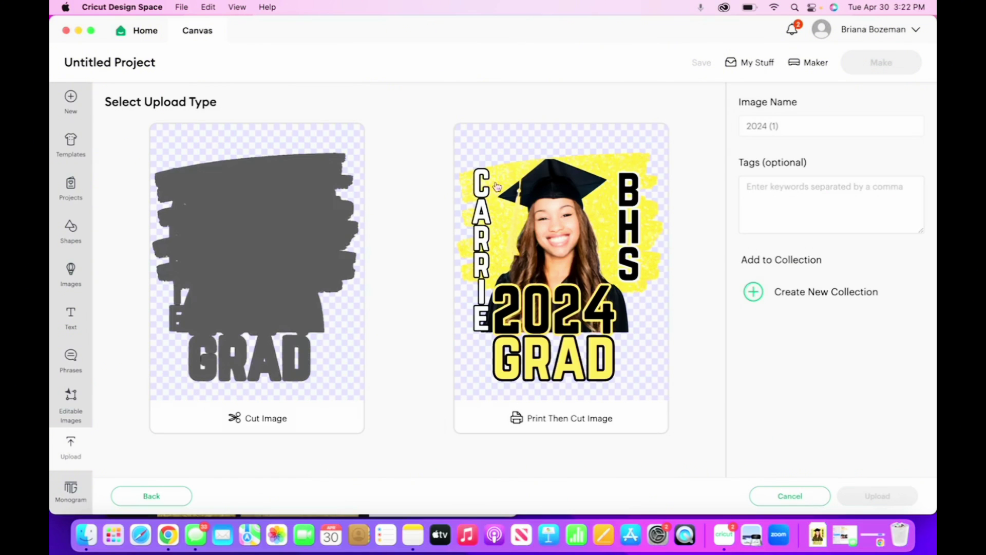
pyautogui.click(576, 261)
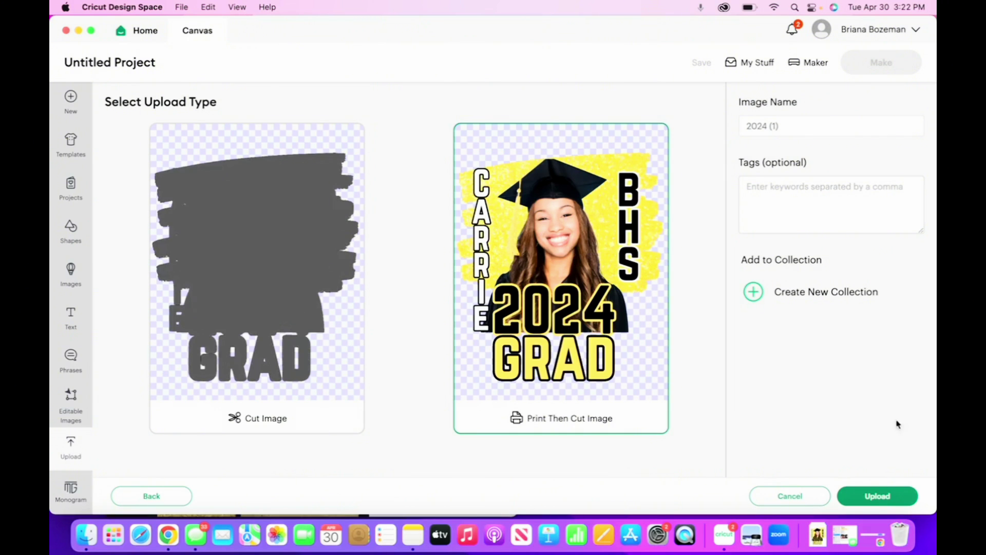
pyautogui.click(887, 494)
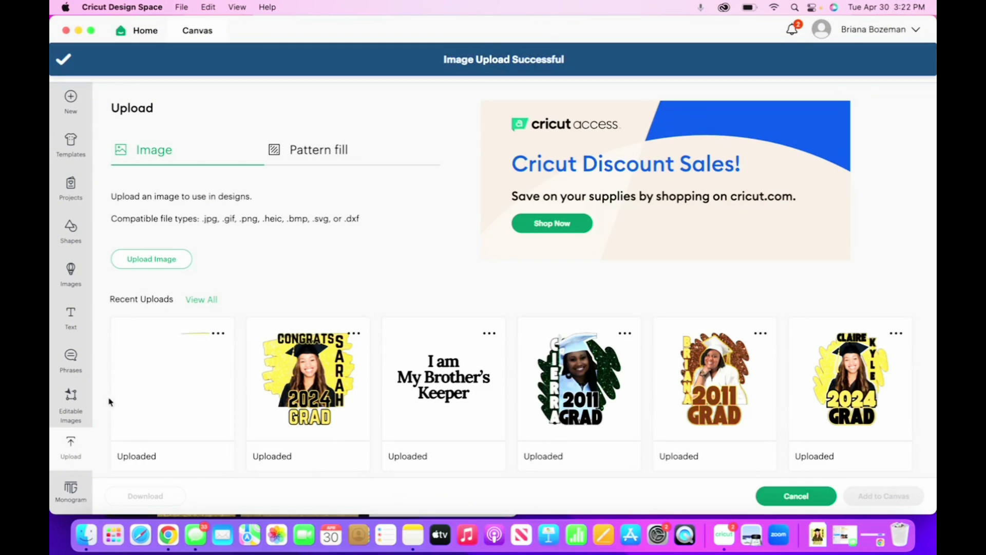
# Add the newly uploaded graduation image to the canvas and set its width to 6 in.
pyautogui.click(165, 380)
pyautogui.click(884, 496)
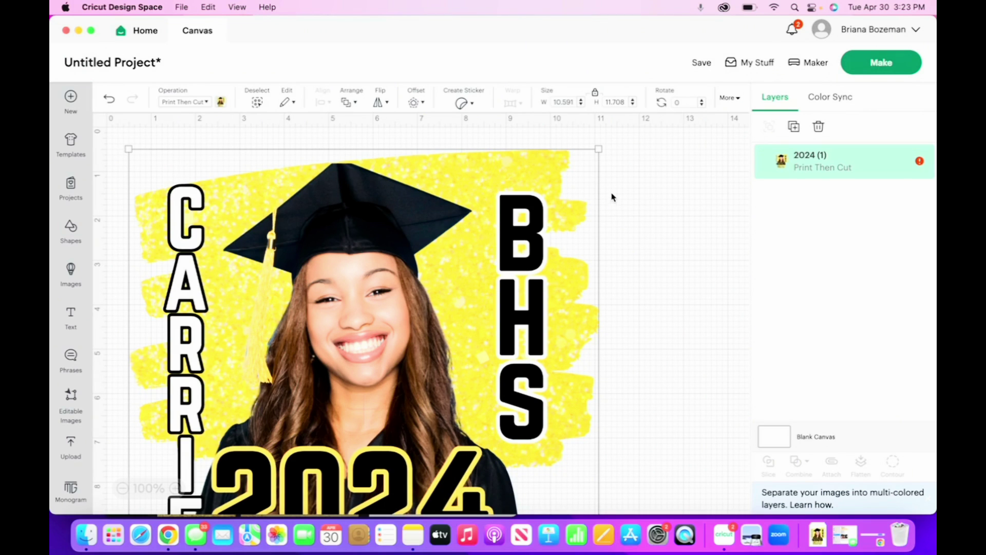
pyautogui.moveTo(575, 103); pyautogui.dragTo(538, 105)
pyautogui.write('6')
pyautogui.press('Return')
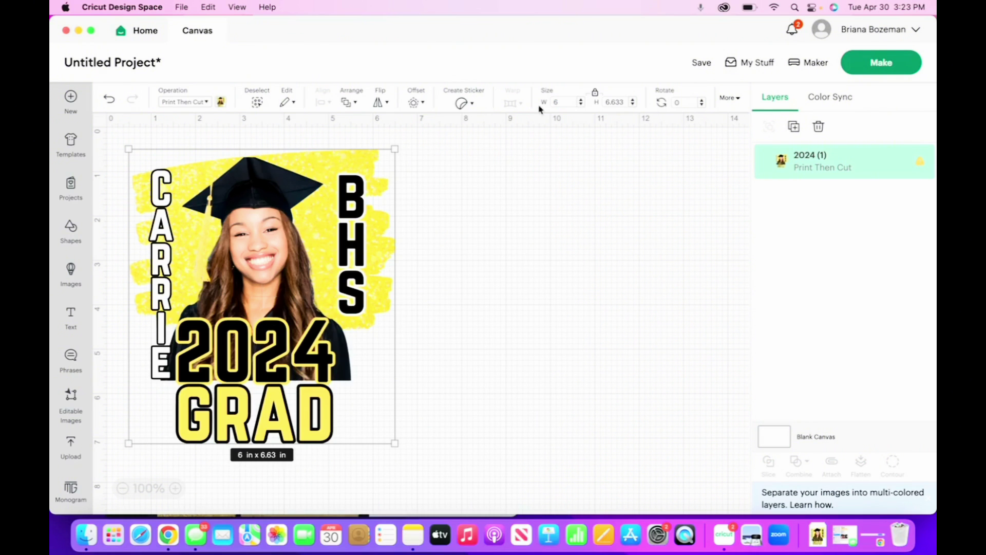
# Unlock the graduation image's proportions and set its height to 6 in.
pyautogui.click(537, 300)
pyautogui.click(273, 247)
pyautogui.click(595, 93)
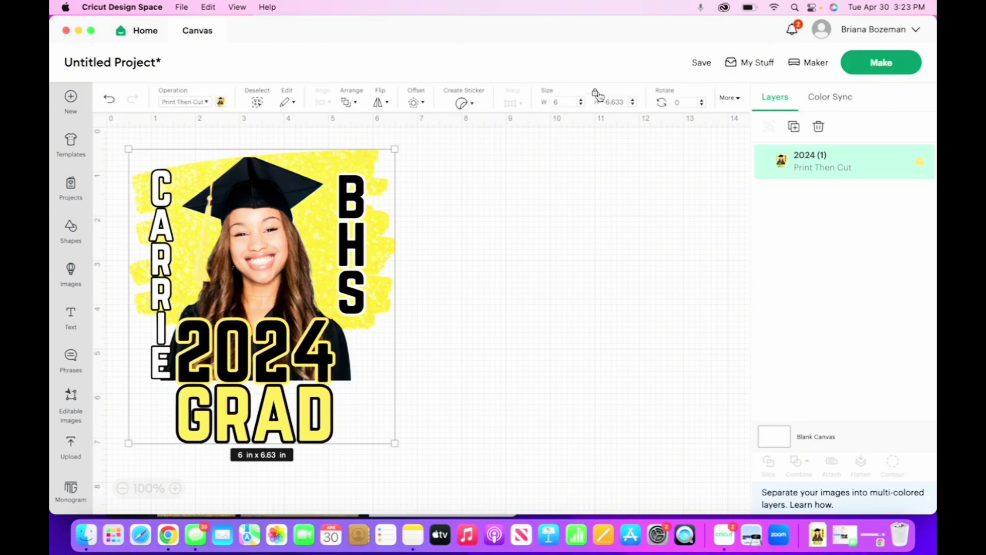
pyautogui.click(627, 102)
pyautogui.press('Return')
pyautogui.click(458, 391)
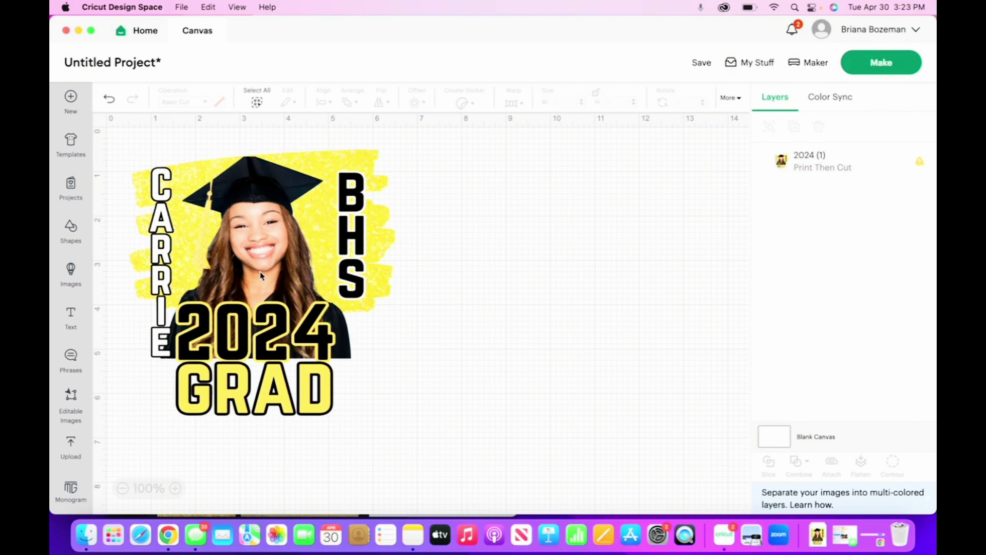
# Move the graduation image right and down toward the middle of the canvas.
pyautogui.moveTo(260, 272); pyautogui.dragTo(354, 273)
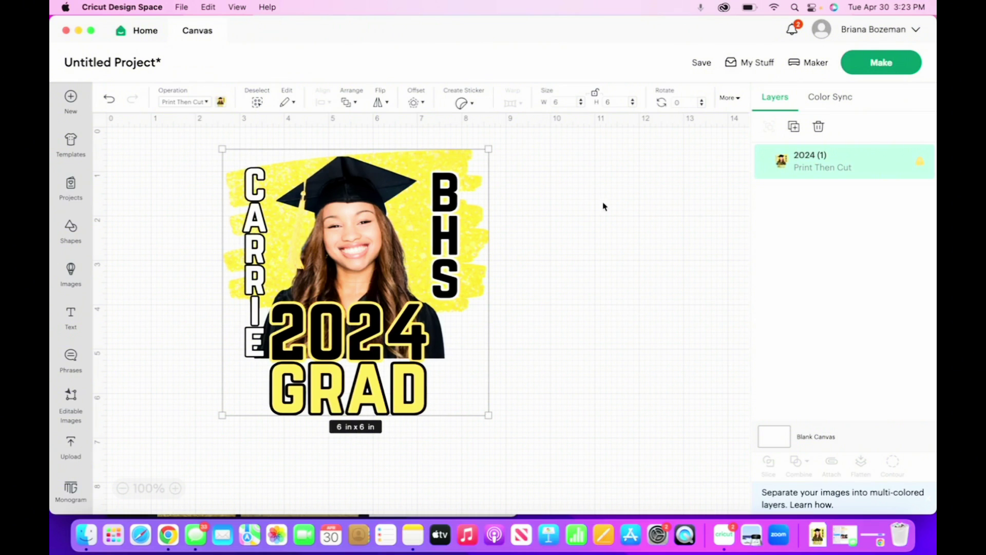
pyautogui.click(564, 277)
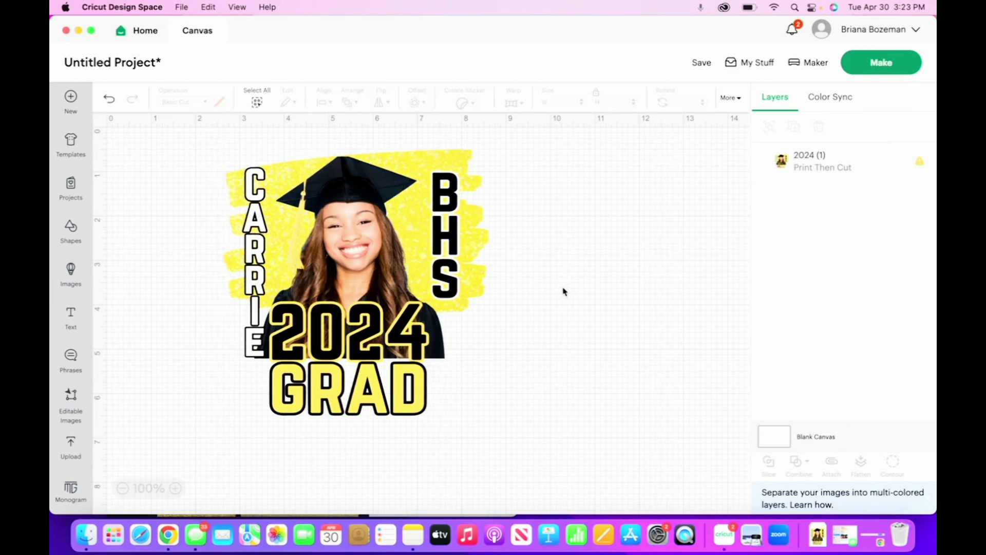
pyautogui.moveTo(357, 281); pyautogui.dragTo(417, 341)
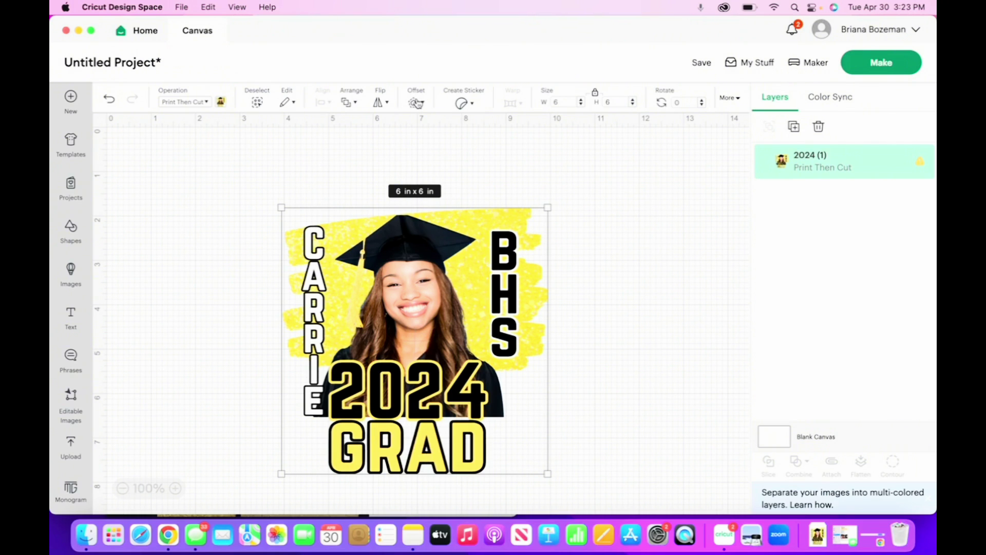
# Apply a 0.125 in offset with rounded corners around the graduation image.
pyautogui.click(414, 102)
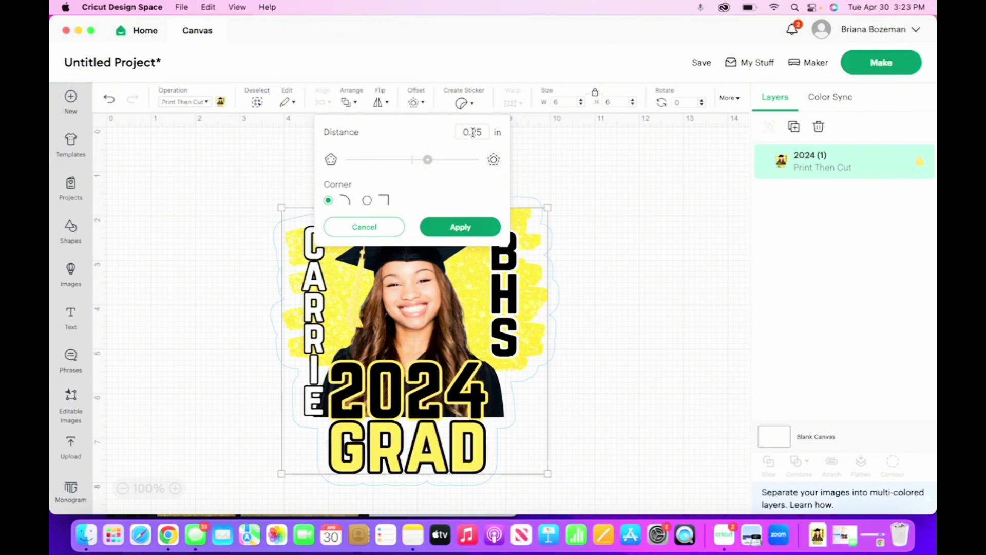
pyautogui.click(473, 132)
pyautogui.write('1')
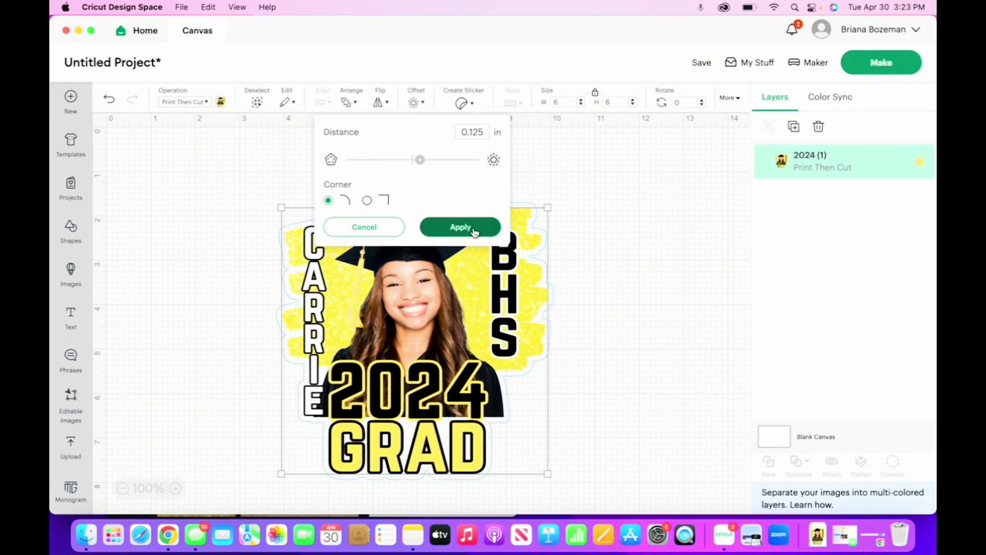
pyautogui.click(474, 232)
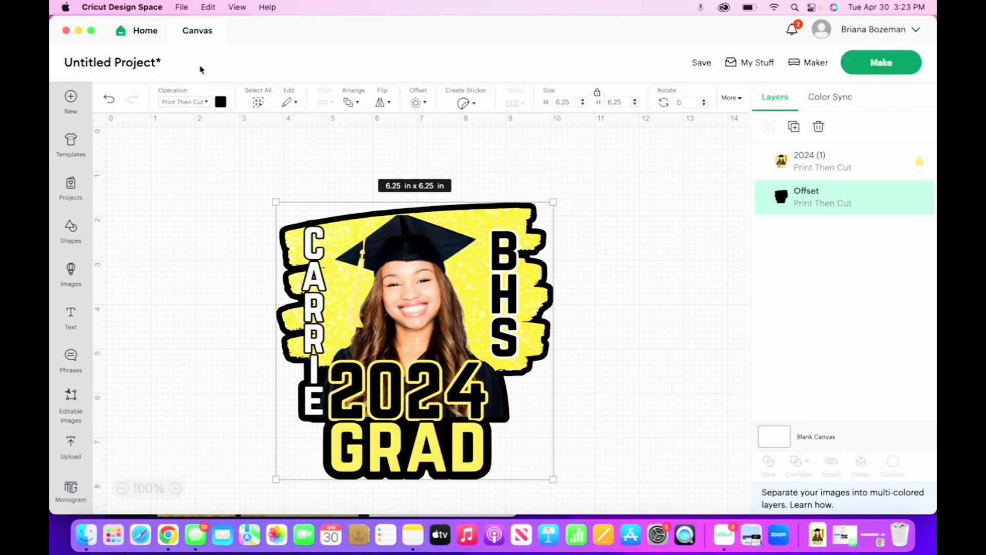
# Try white and yellow as the offset's color and return it to black.
pyautogui.click(220, 101)
pyautogui.click(234, 247)
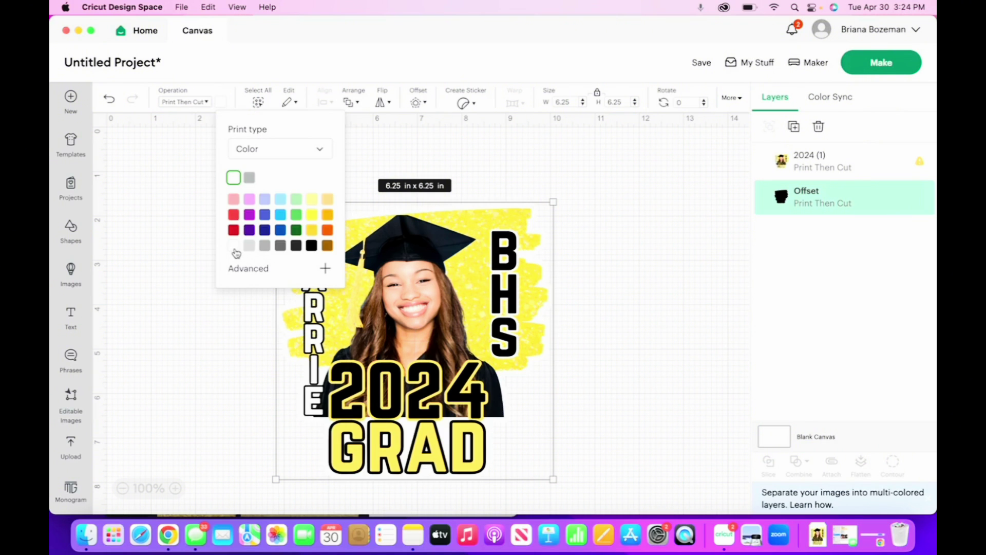
pyautogui.click(314, 217)
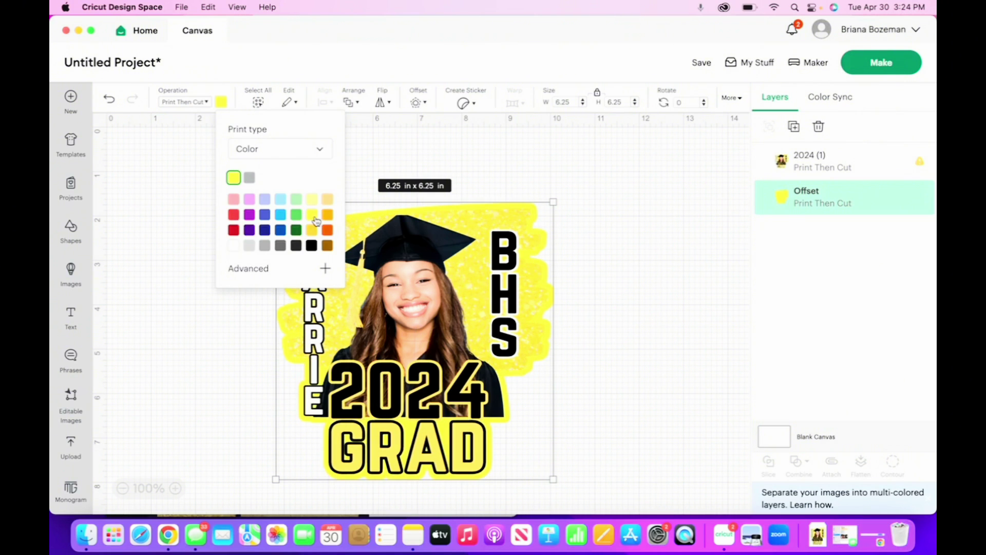
pyautogui.click(234, 246)
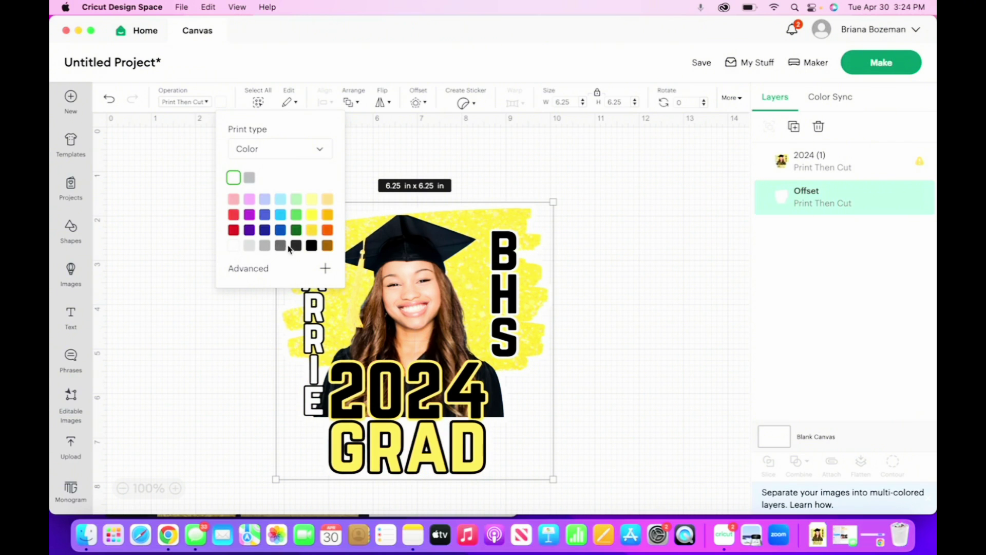
pyautogui.click(311, 248)
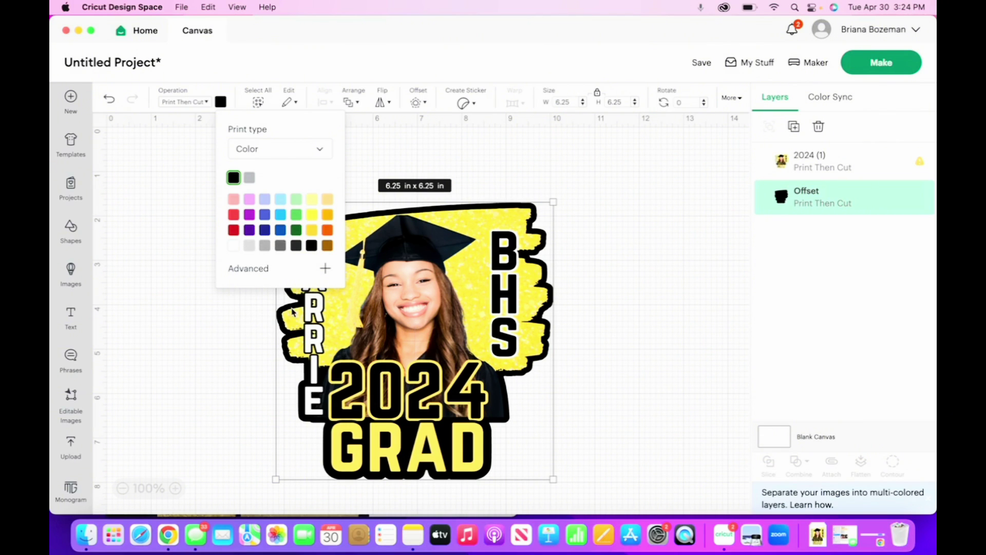
pyautogui.click(618, 399)
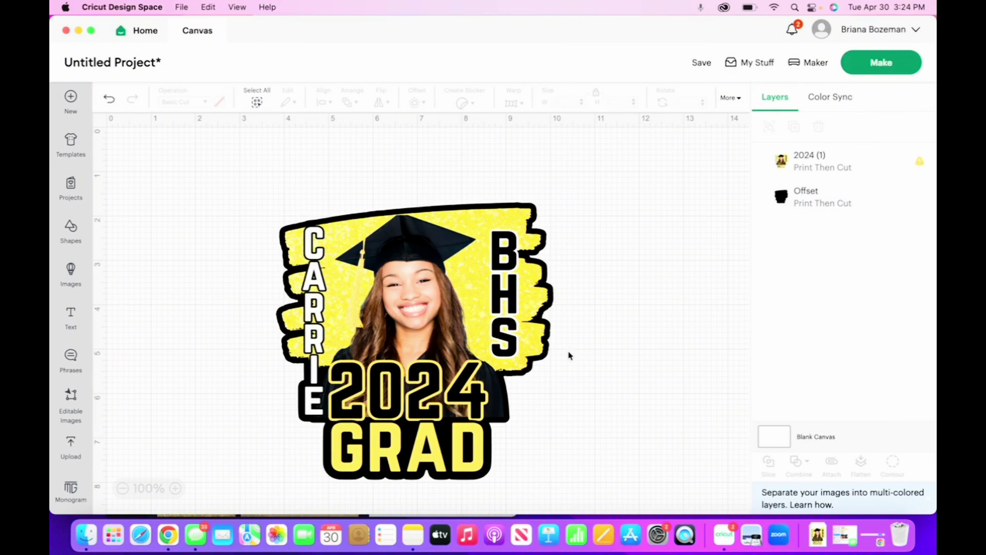
# Duplicate the black offset layer, move the copy over the design's right half, and hide it.
pyautogui.click(821, 200)
pyautogui.click(794, 127)
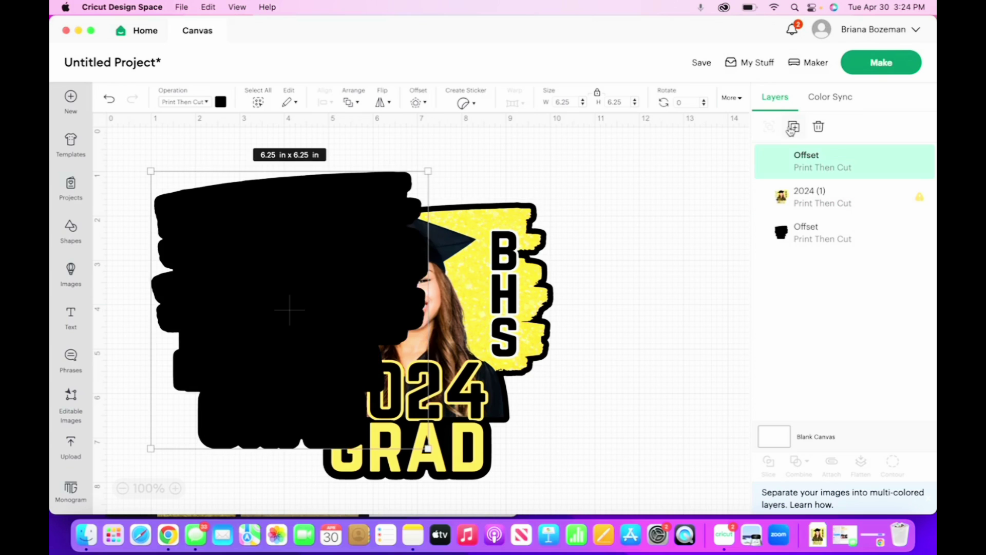
pyautogui.moveTo(366, 237); pyautogui.dragTo(321, 235)
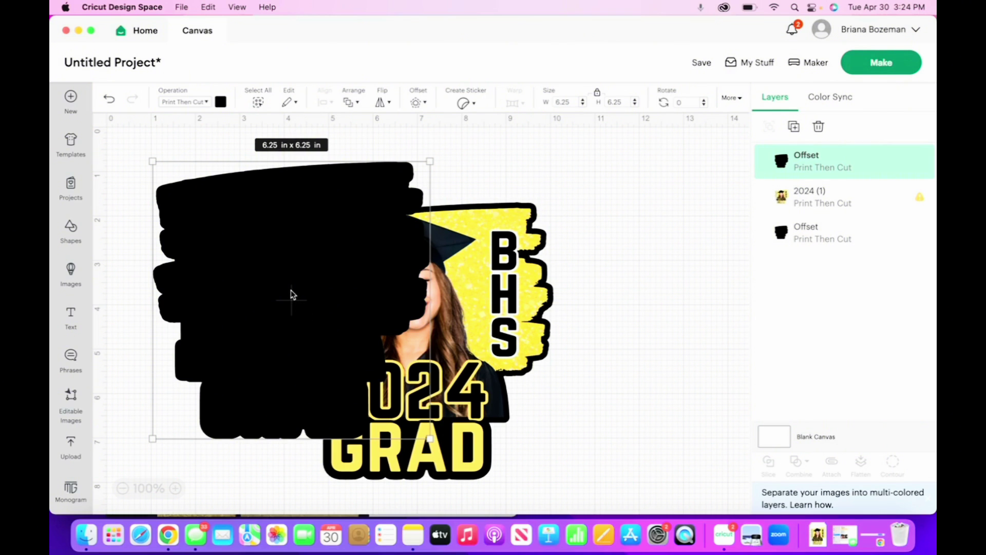
pyautogui.moveTo(290, 289); pyautogui.dragTo(512, 317)
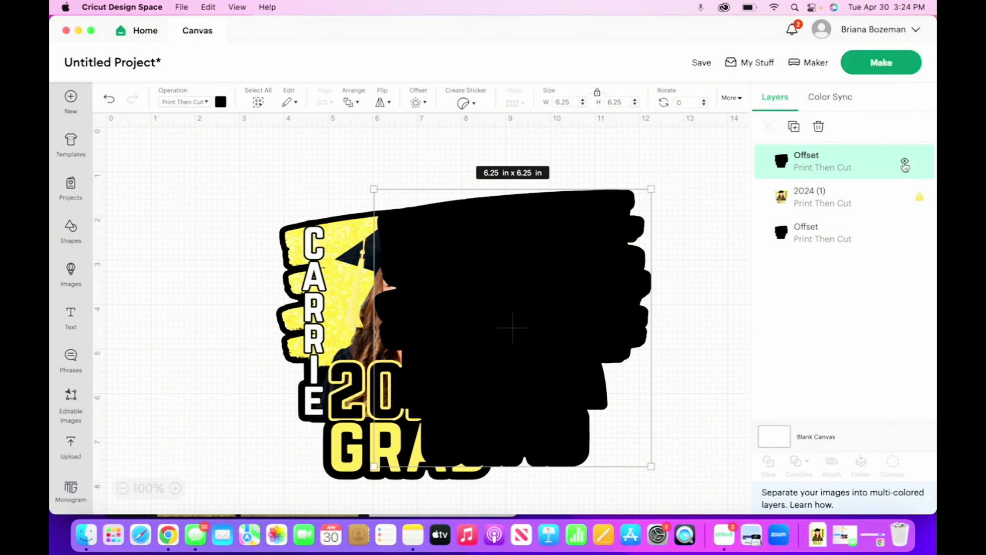
pyautogui.click(904, 162)
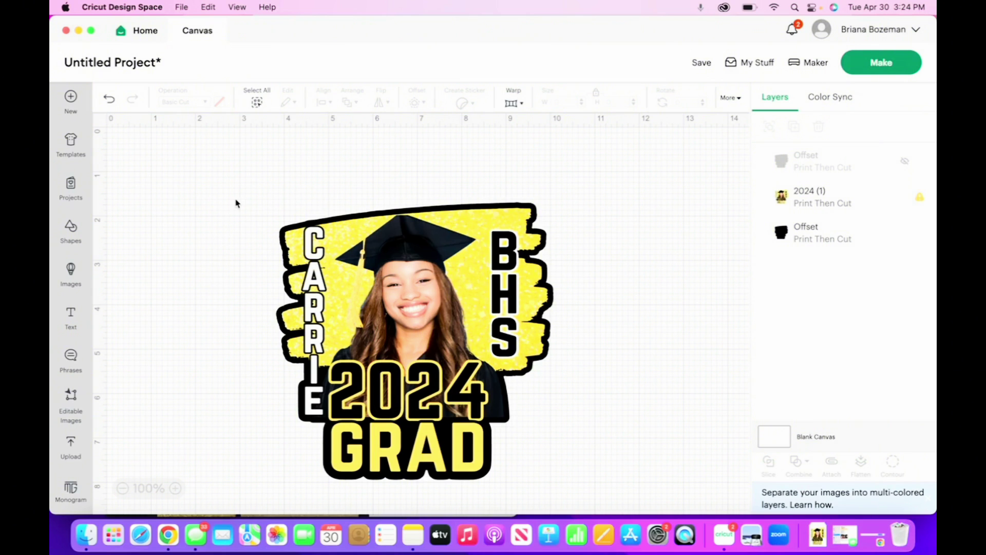
# Flatten the graduation image with its visible black offset into one layer and move it to the canvas's upper-left area.
pyautogui.moveTo(237, 201); pyautogui.dragTo(596, 492)
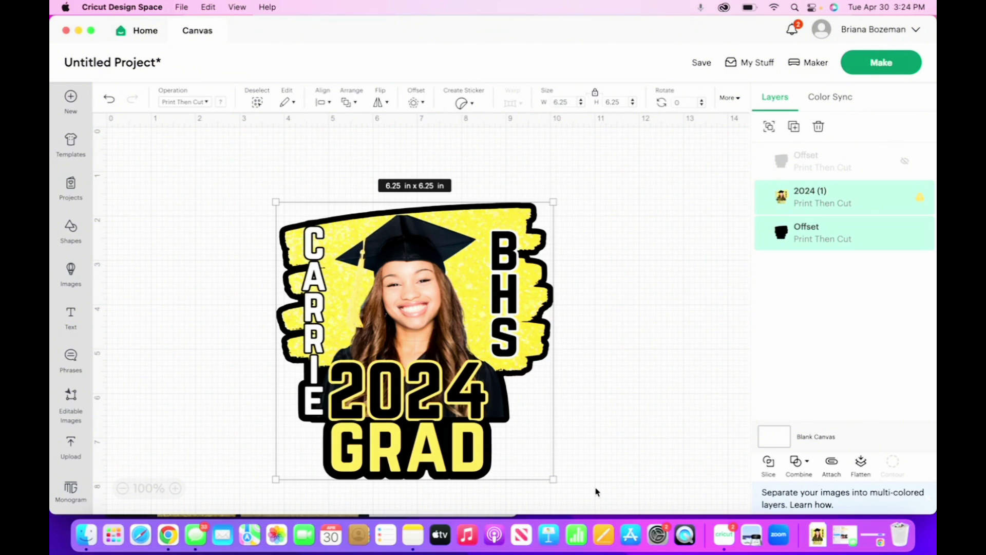
pyautogui.click(861, 462)
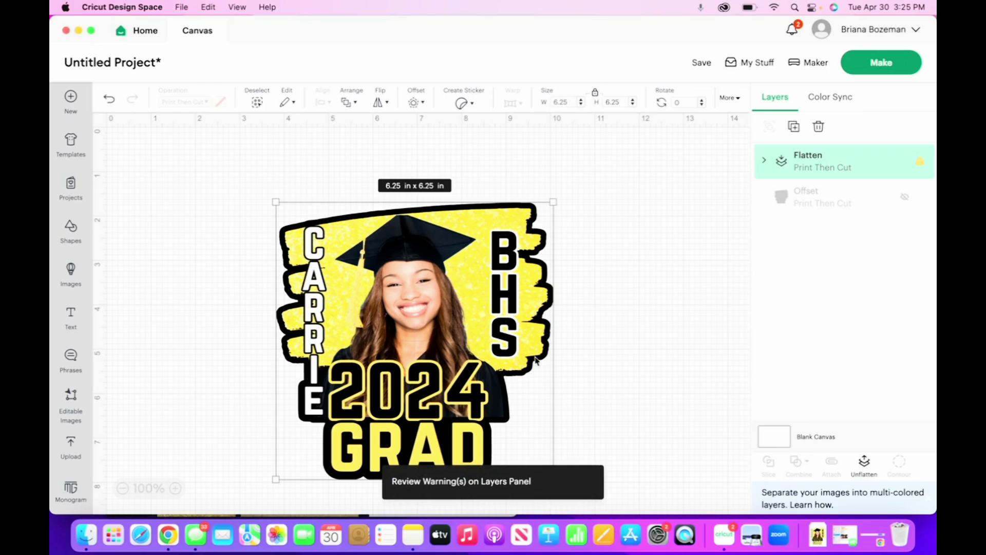
pyautogui.moveTo(397, 315); pyautogui.dragTo(287, 275)
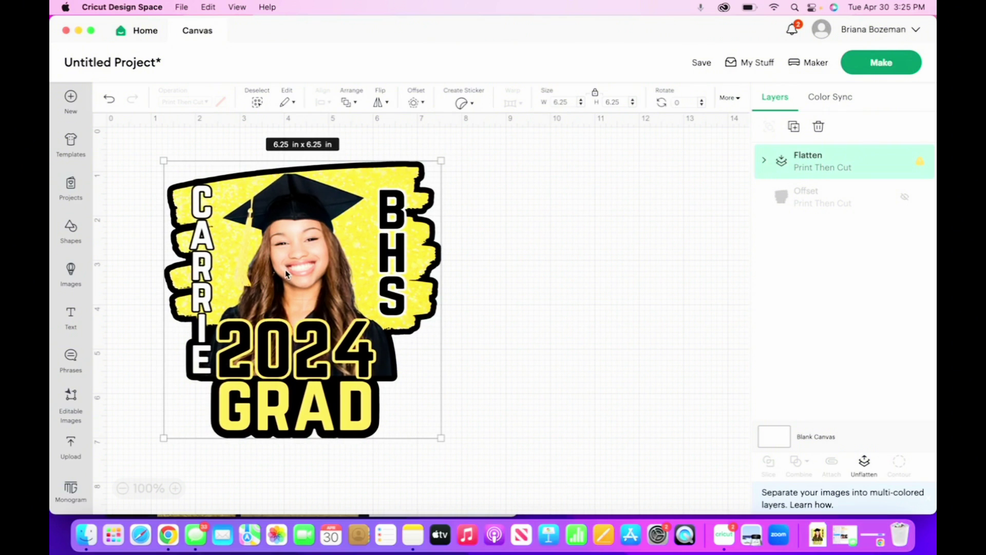
# Duplicate the flattened graduation design and arrange the two copies side by side without overlap.
pyautogui.click(796, 132)
pyautogui.moveTo(264, 269); pyautogui.dragTo(524, 278)
pyautogui.moveTo(287, 314); pyautogui.dragTo(273, 315)
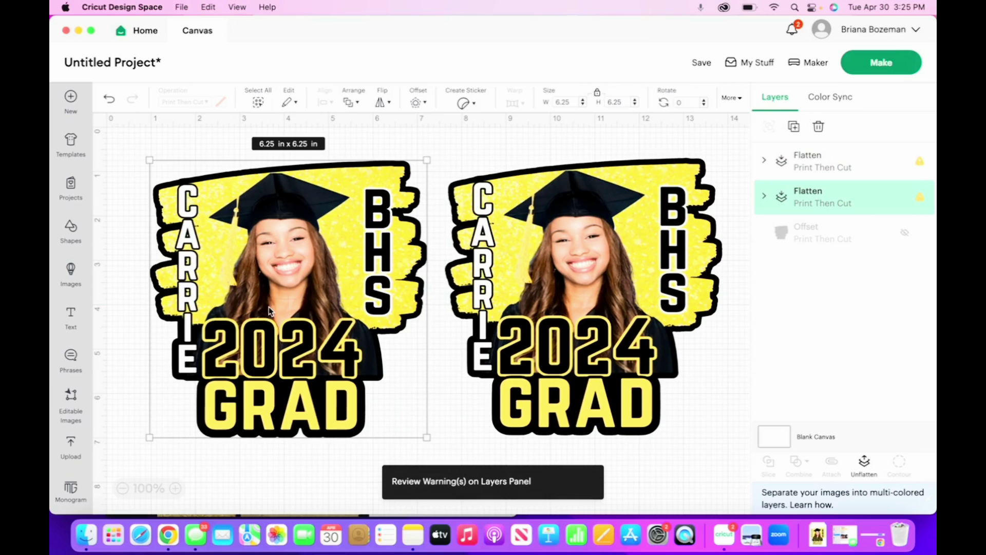
# Flip the right-hand copy of the flattened design horizontally.
pyautogui.click(624, 286)
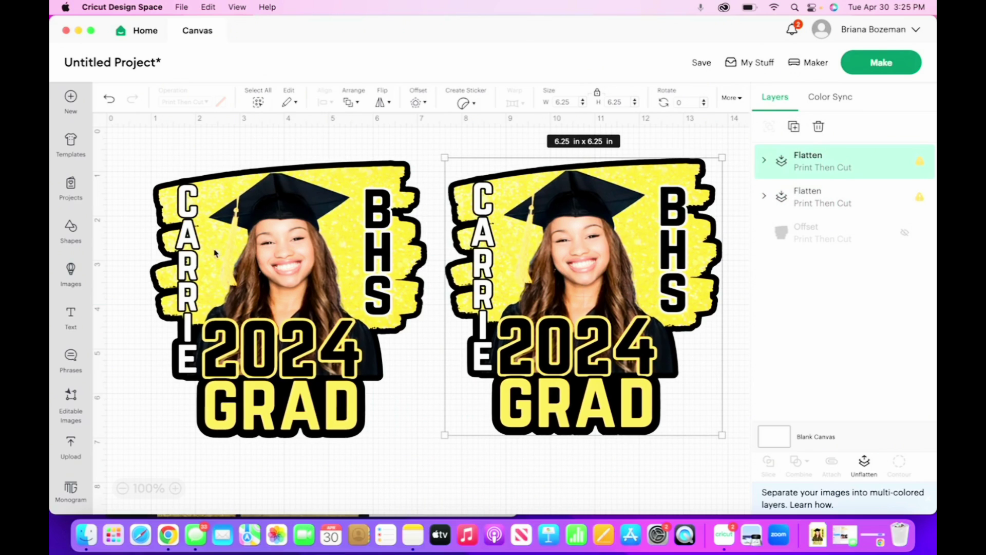
pyautogui.click(387, 103)
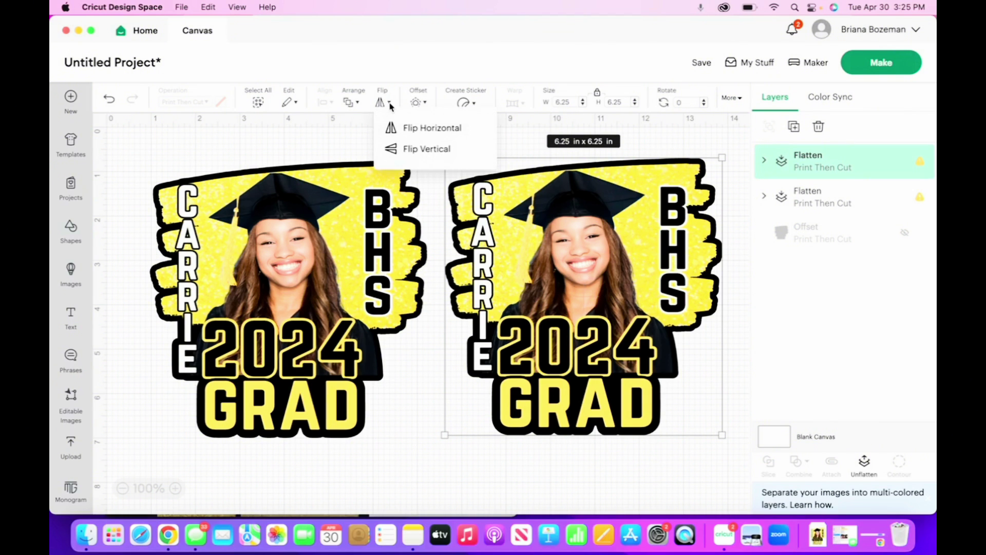
pyautogui.click(408, 132)
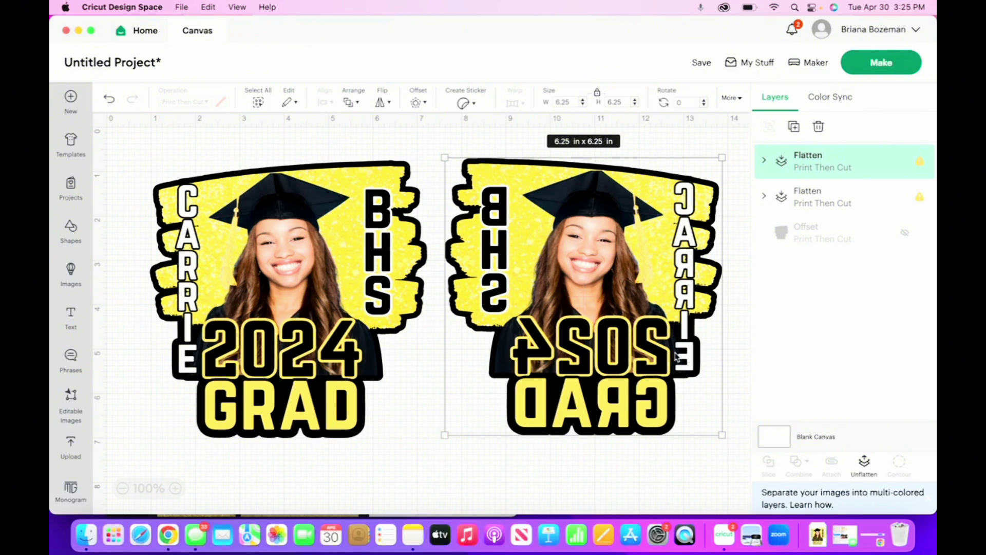
# Start making the project and save it under a title of the graduate's first name followed by "grad fan".
pyautogui.click(879, 63)
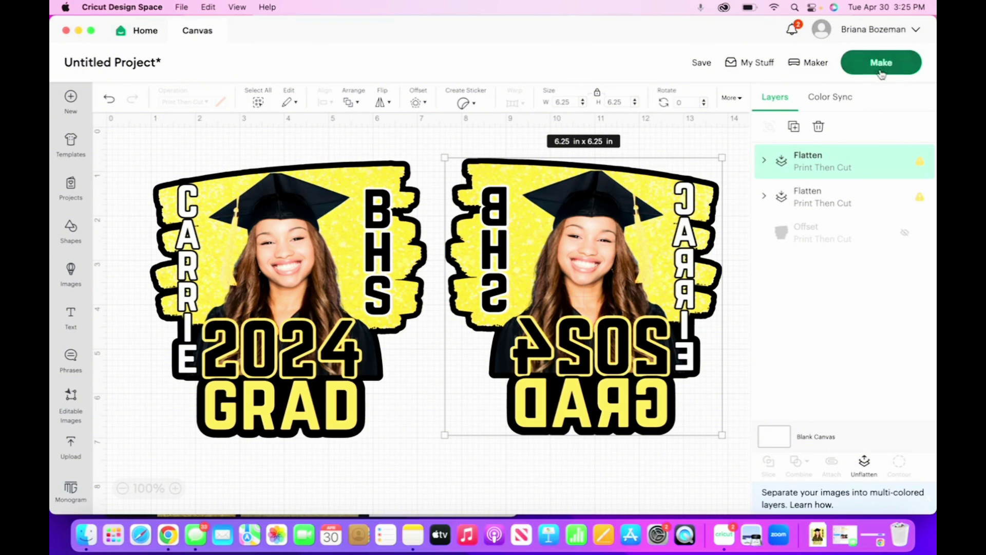
pyautogui.click(540, 312)
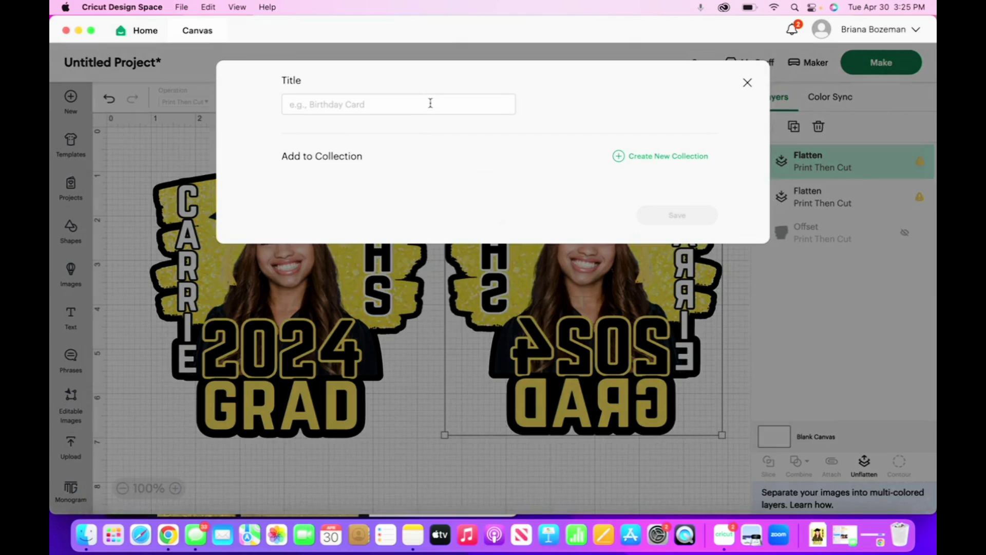
pyautogui.write('carrie grad fan')
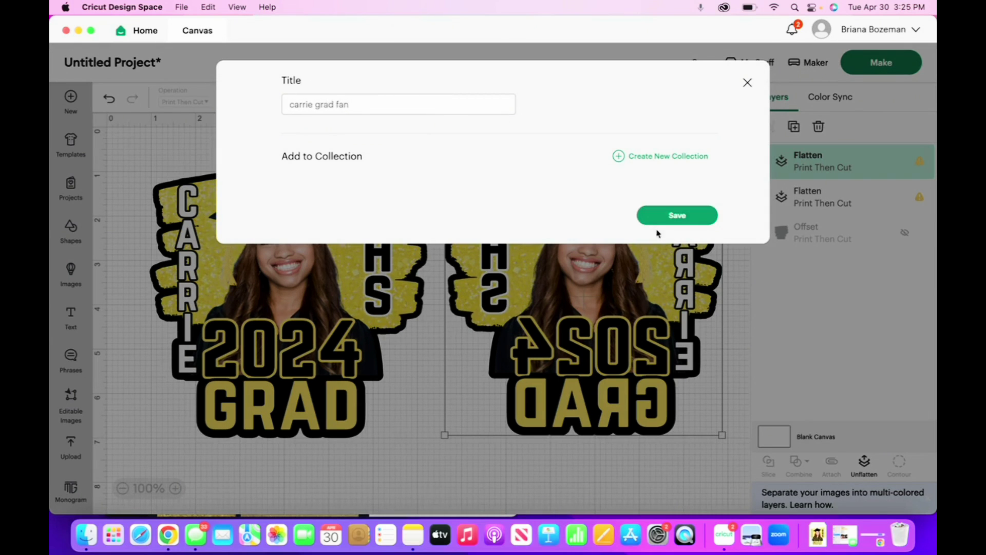
pyautogui.click(661, 221)
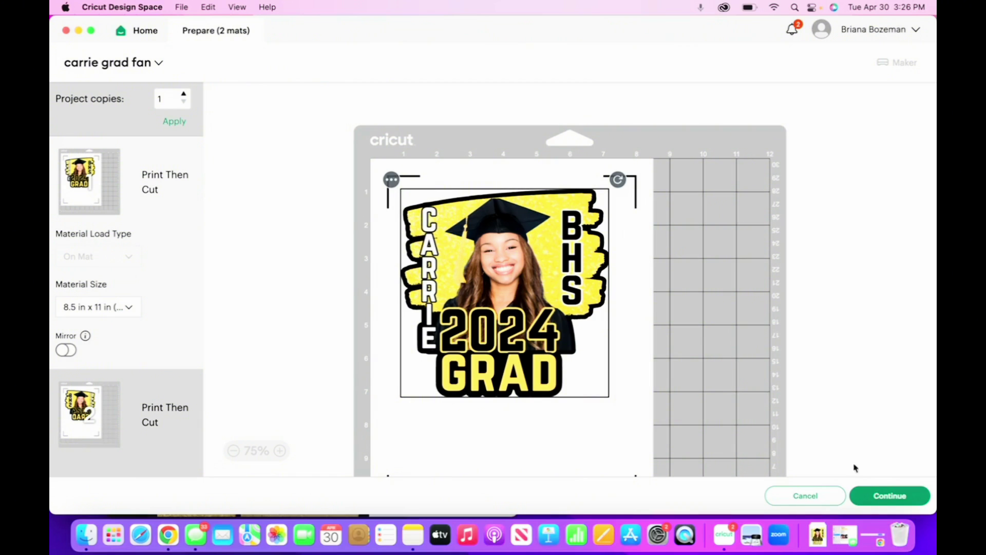
# Continue past the mat preview and send the first Print Then Cut page to the printer with the system dialog enabled.
pyautogui.click(887, 496)
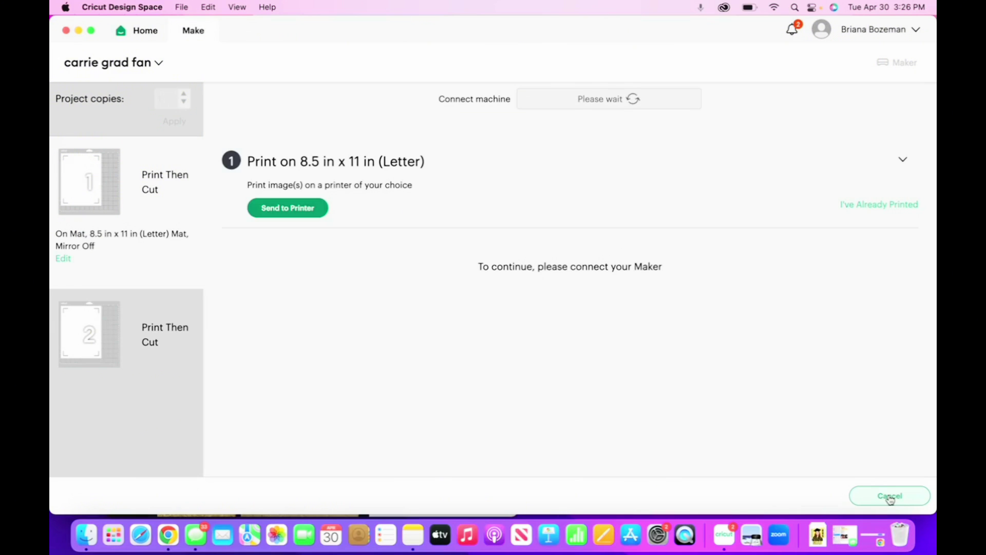
pyautogui.click(273, 211)
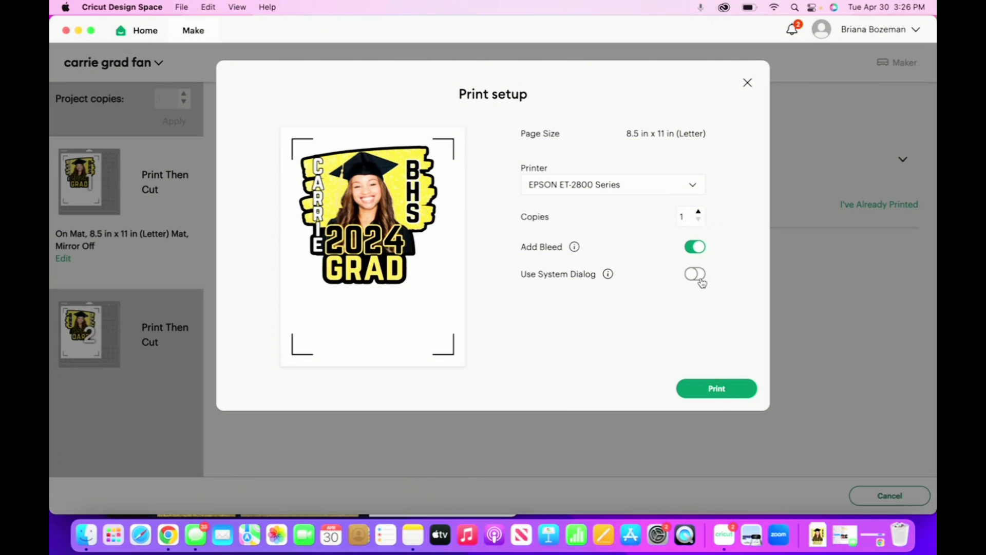
pyautogui.click(693, 276)
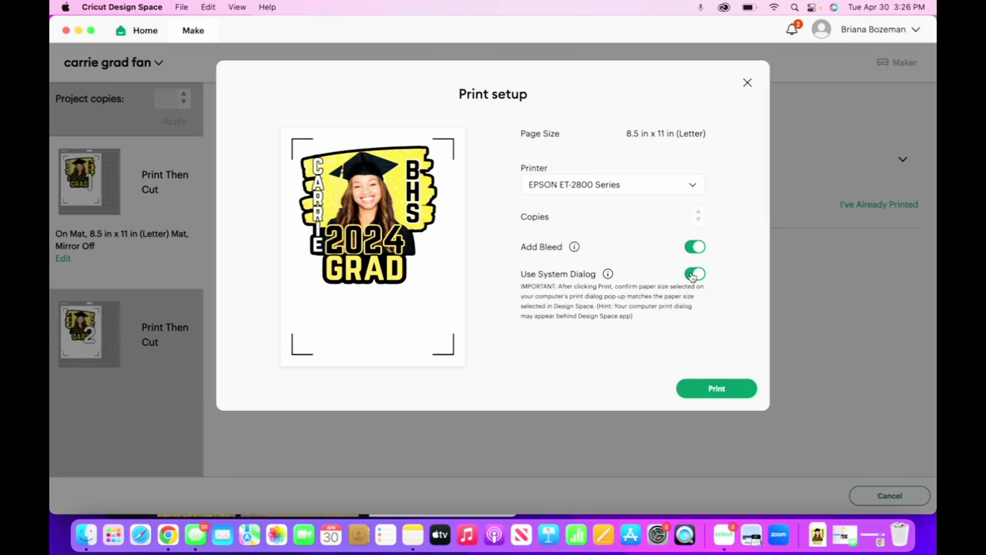
pyautogui.click(711, 389)
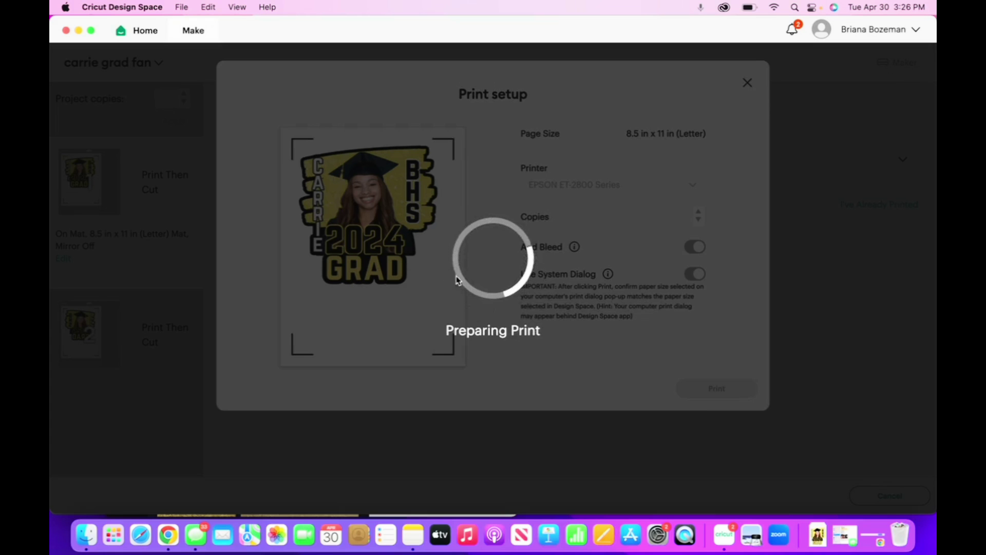
# Minimize the Design Space window to reach the system print dialog and set the media type to Photo Glossy Paper.
pyautogui.click(78, 30)
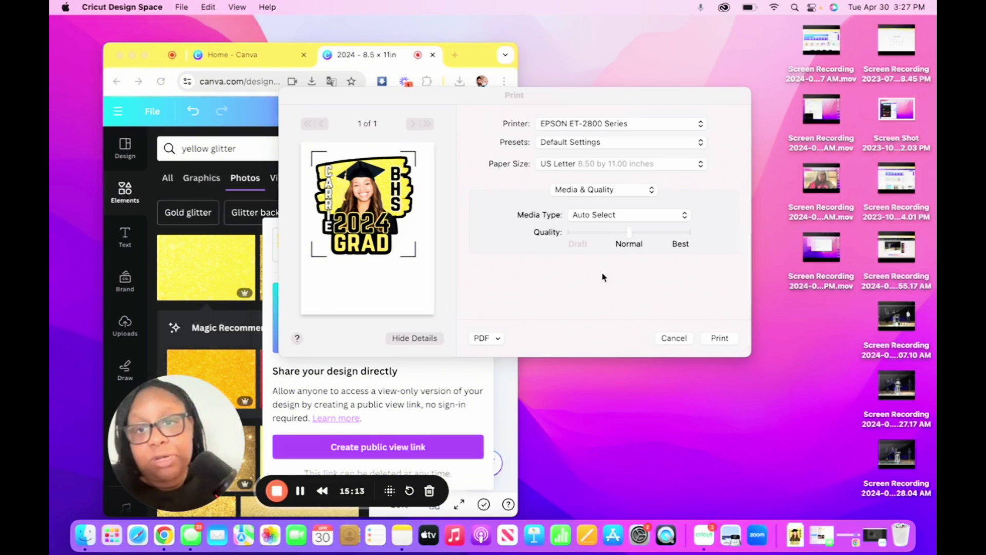
pyautogui.click(608, 216)
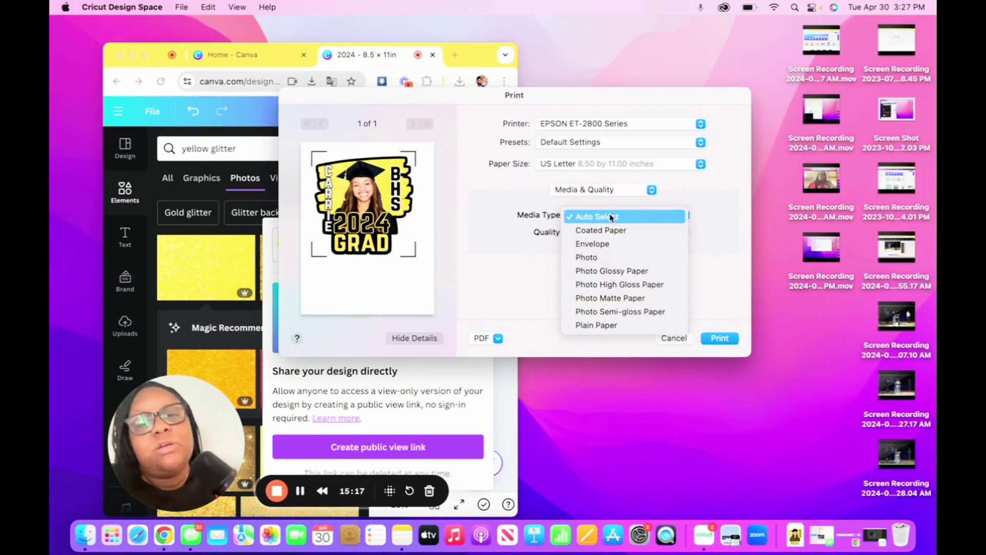
pyautogui.click(616, 271)
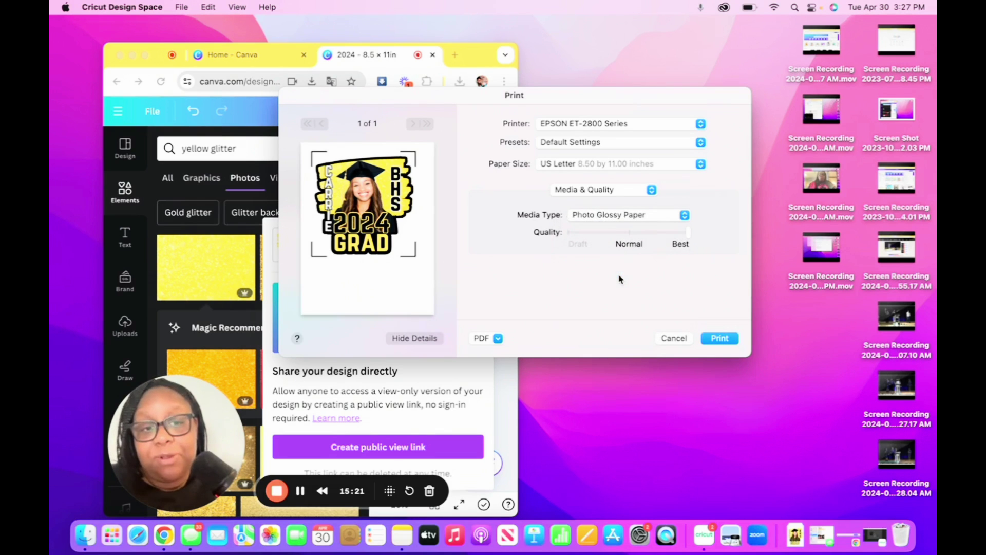